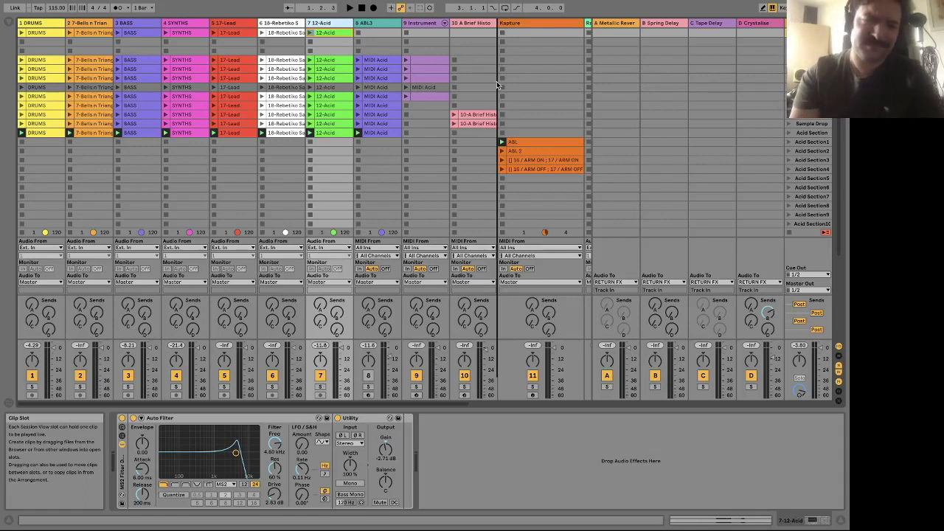
Solo the DRUMS track during playback and show the devices of the Metallic Reverb return track.
key("space")
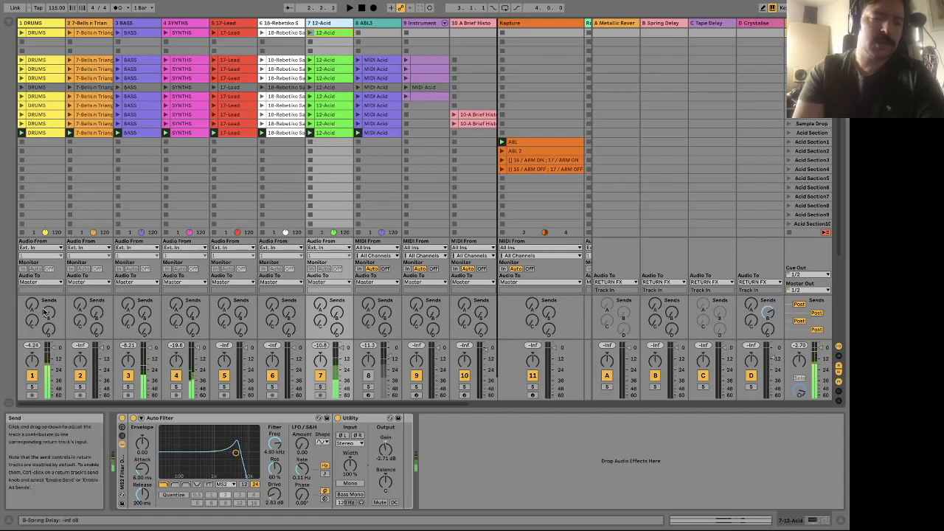
left_click(30, 388)
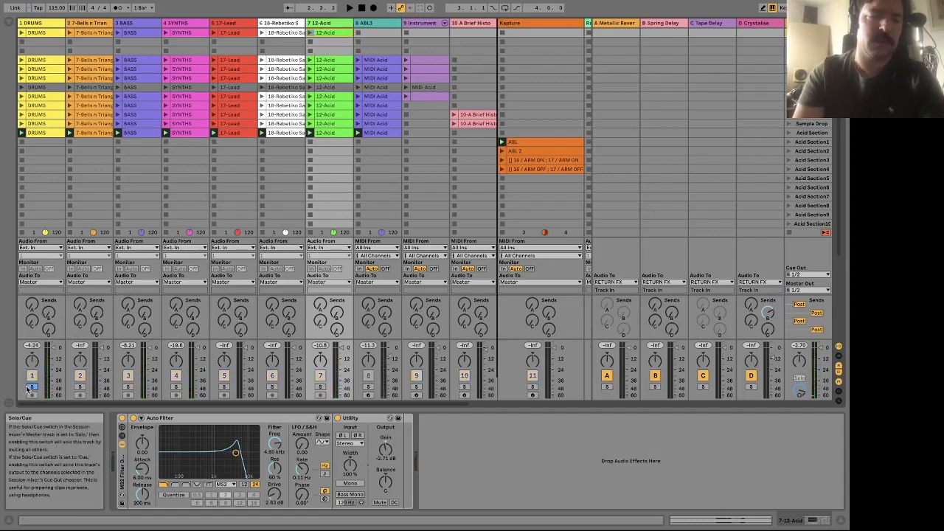
left_click(626, 26)
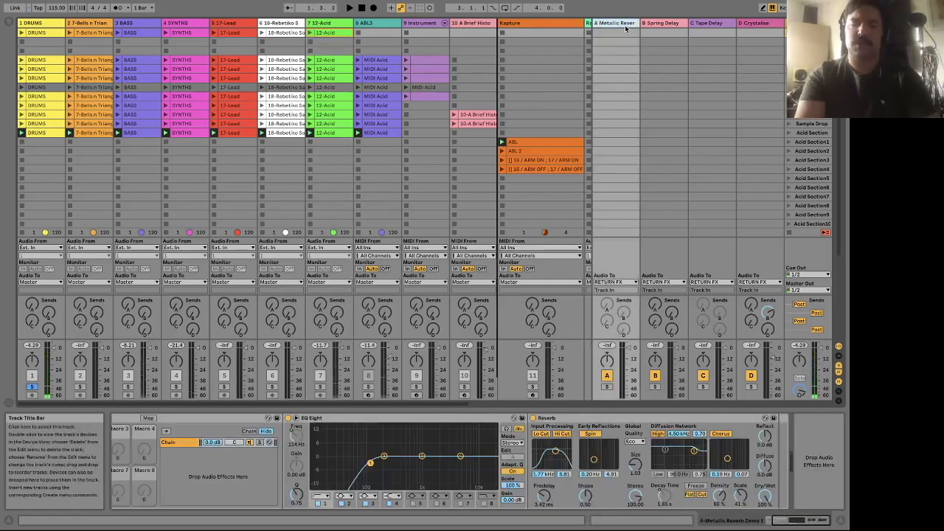
Examine the Metallic Reverb rack's macros, its EQ Eight low cut, and the Reverb's Size and Decay Time settings.
left_click(277, 453)
scroll(564, 456, "right", 3)
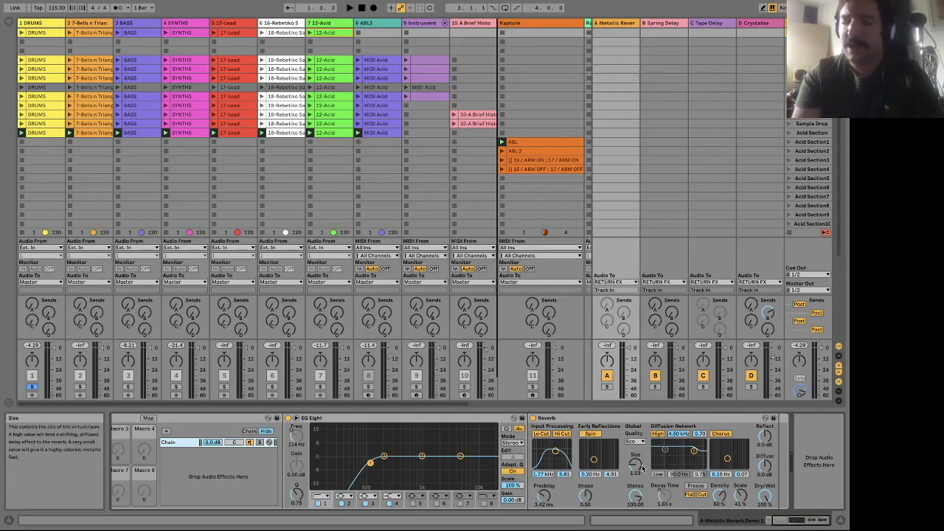
left_click(665, 499)
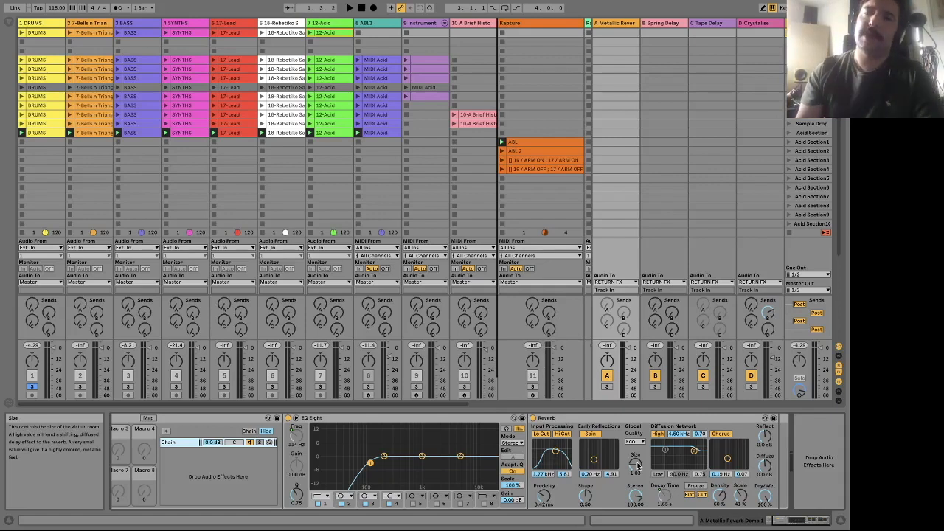
left_click(664, 496)
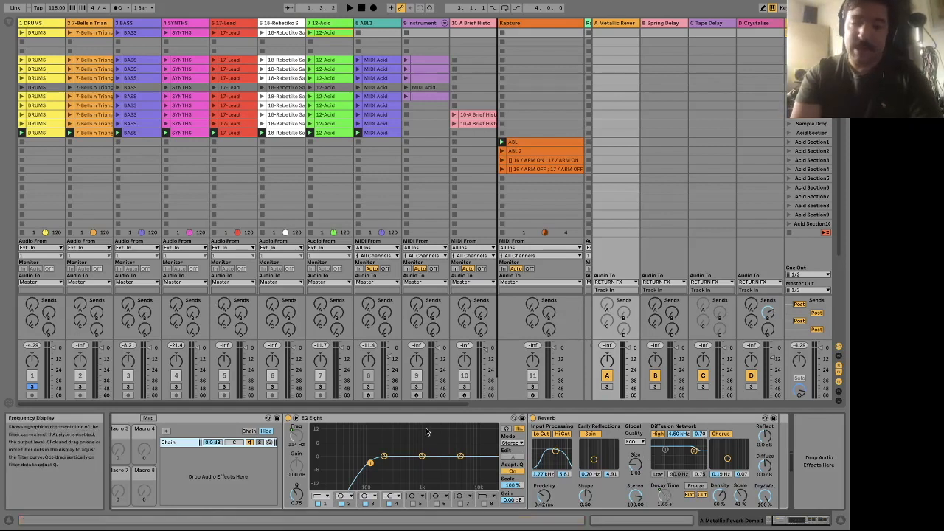
scroll(426, 431, "left", 3)
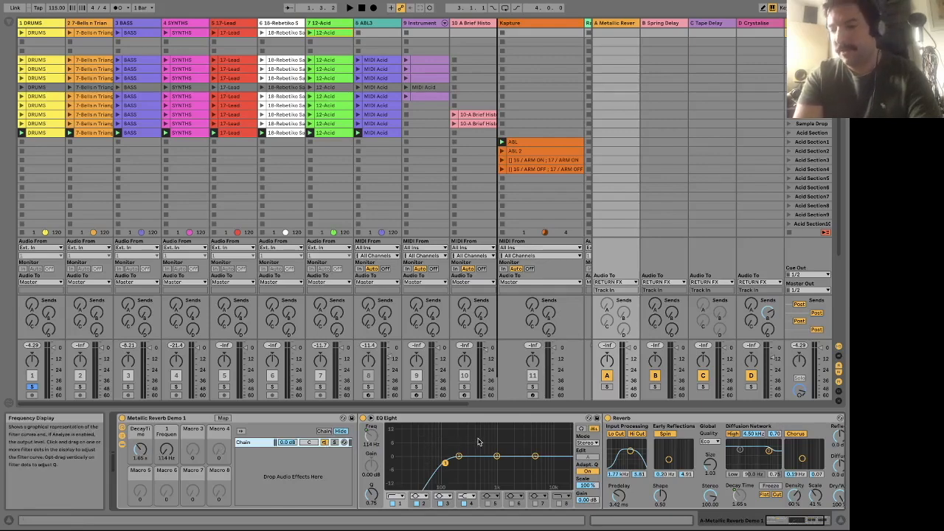
scroll(478, 441, "right", 3)
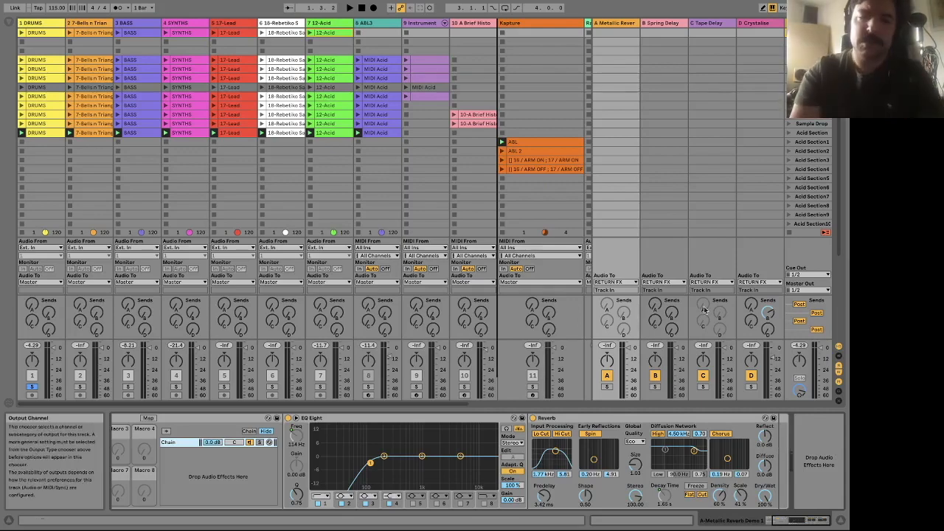
Play the drums, raise their send to the Metallic Reverb return, and reduce the Reverb's Size to 0.71.
key("space")
left_click(612, 325)
scroll(516, 325, "right", 5)
scroll(296, 317, "left", 5)
left_click_drag(34, 312, 33, 298)
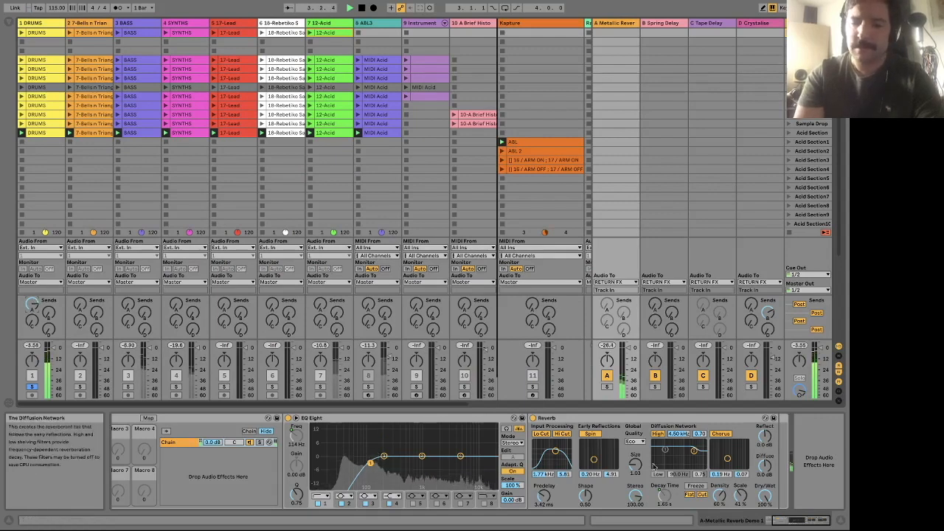
left_click_drag(641, 470, 641, 490)
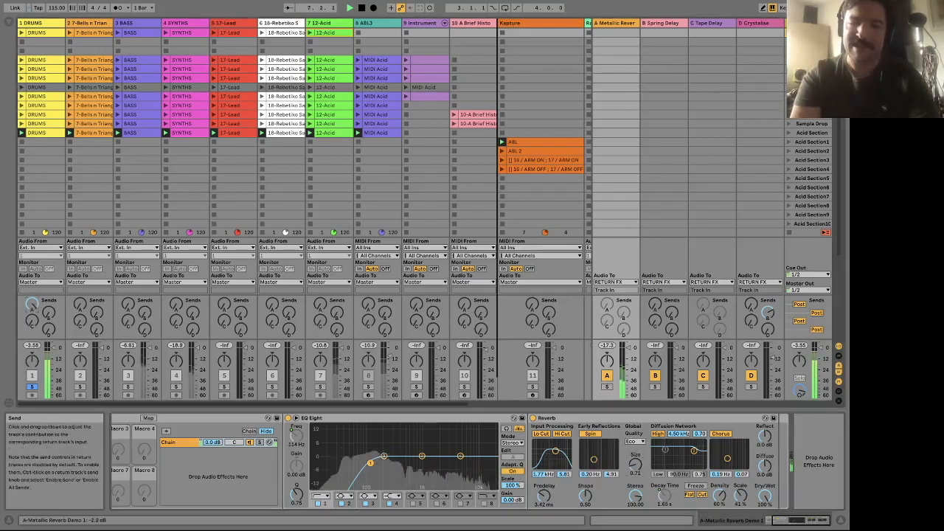
Try the Reverb's High quality setting on the drums and return it to Eco.
left_click(635, 442)
left_click(632, 463)
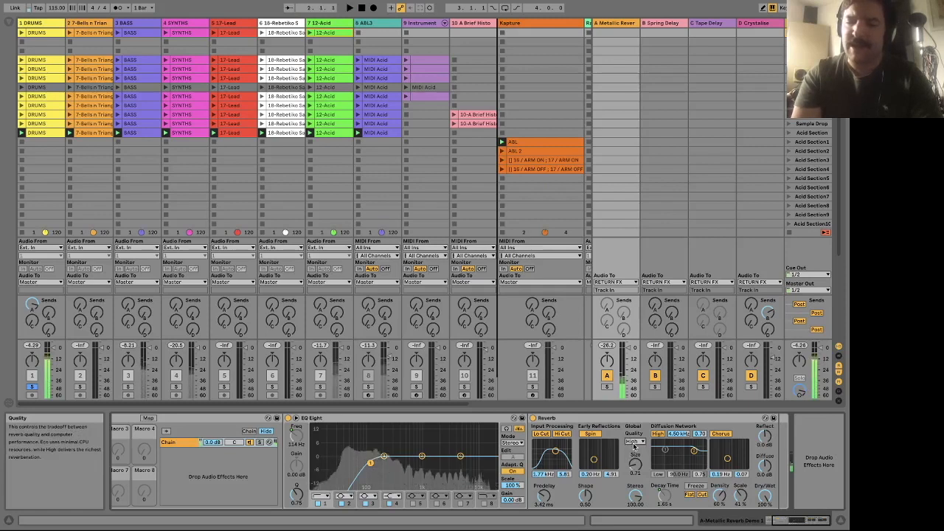
left_click(634, 442)
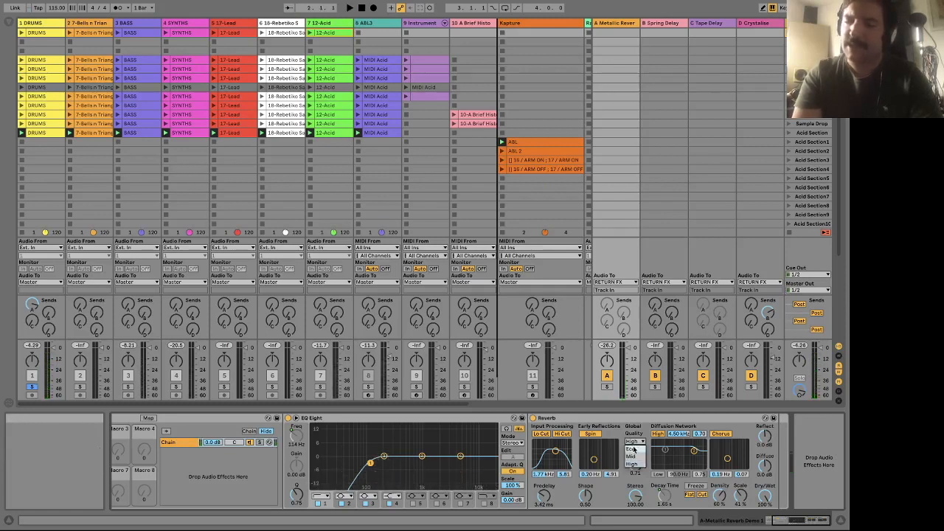
left_click(631, 449)
While the drums play, set the rack's Decay Time macro to 1.32 s and its Frequency macro to 100 Hz.
key("space")
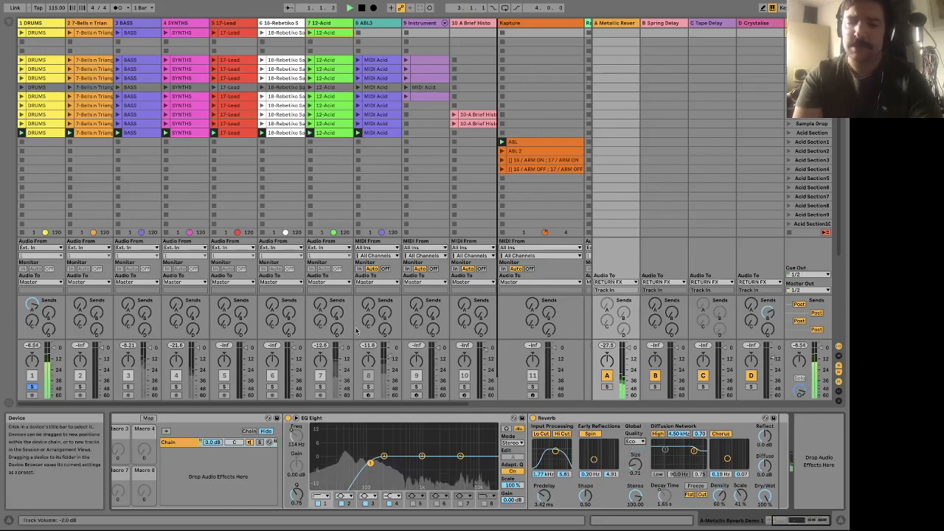
scroll(233, 476, "left", 3)
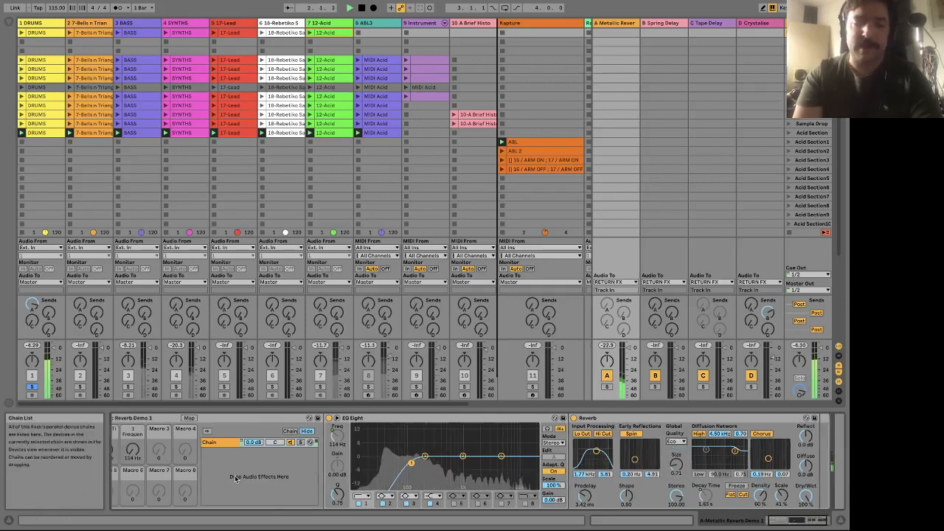
mouse_move(139, 448)
left_mouse_down()
mouse_move(139, 472)
mouse_move(139, 464)
left_mouse_up()
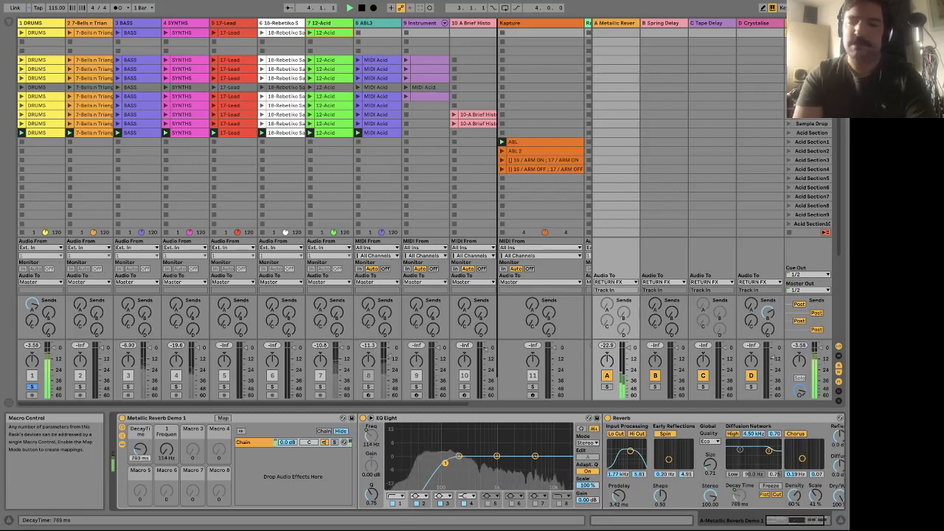
left_click_drag(139, 448, 167, 448)
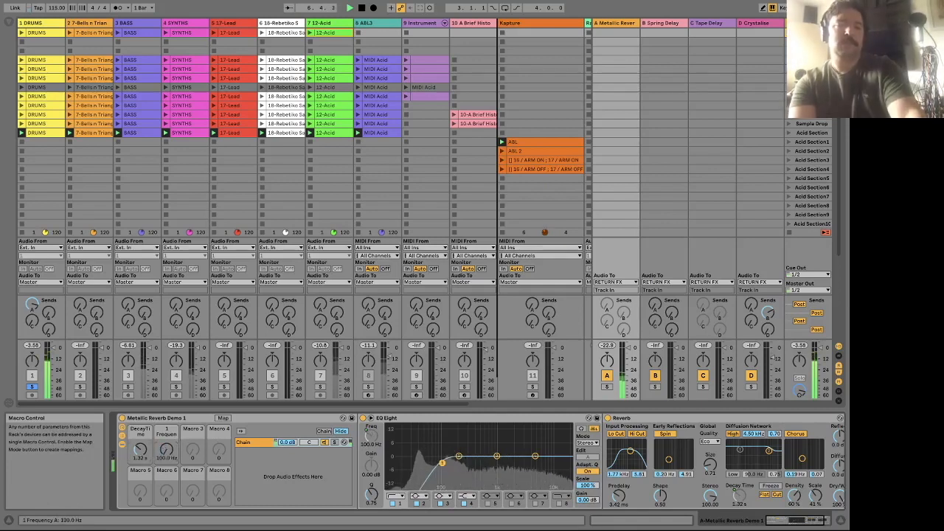
key("space")
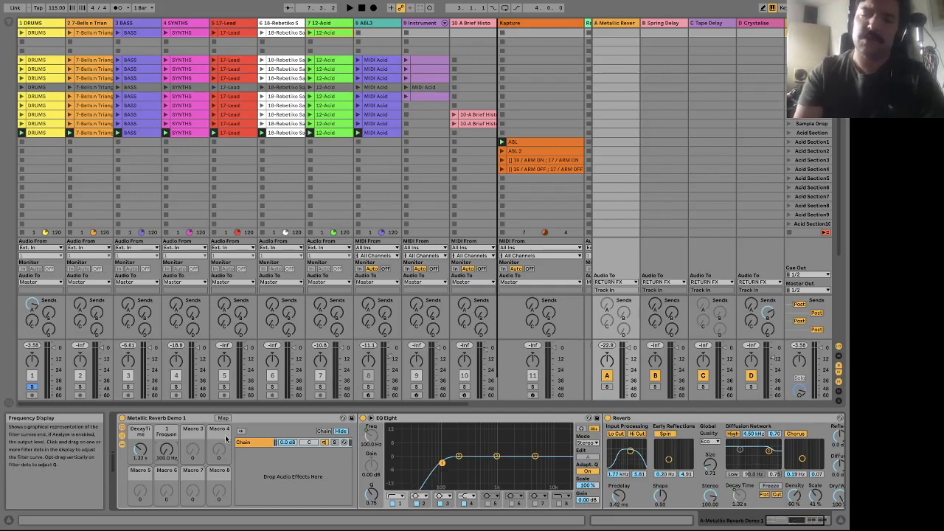
Boost EQ Eight's high shelf from about 1 kHz and enable band 8 as a high cut at about 14.4 kHz.
left_click_drag(535, 456, 495, 449)
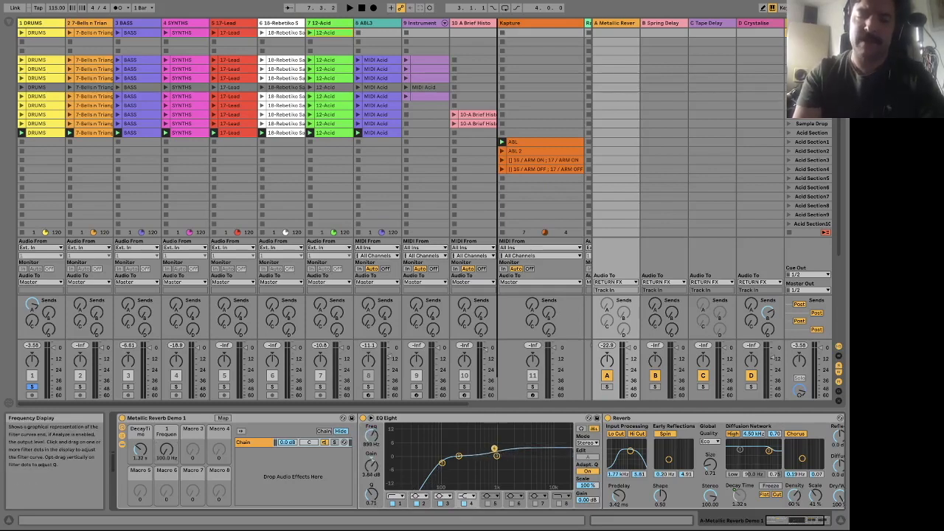
left_click(566, 502)
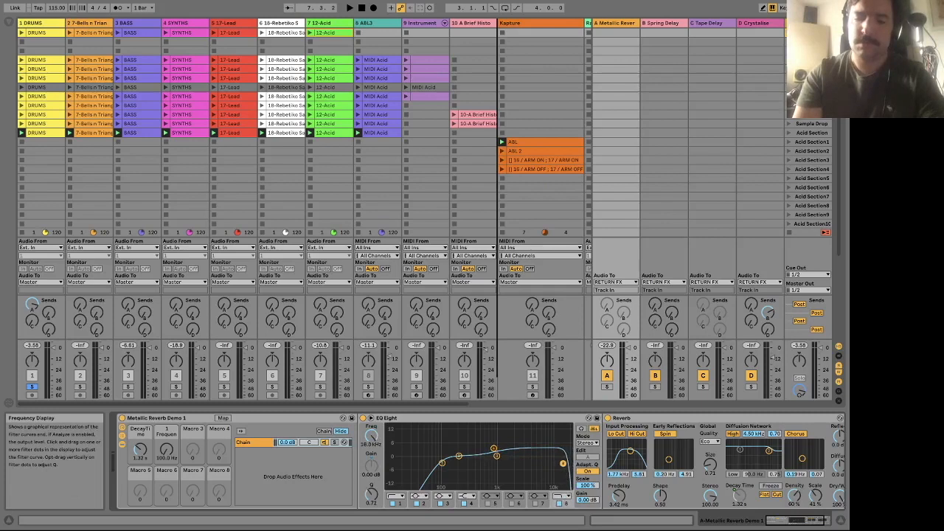
key("space")
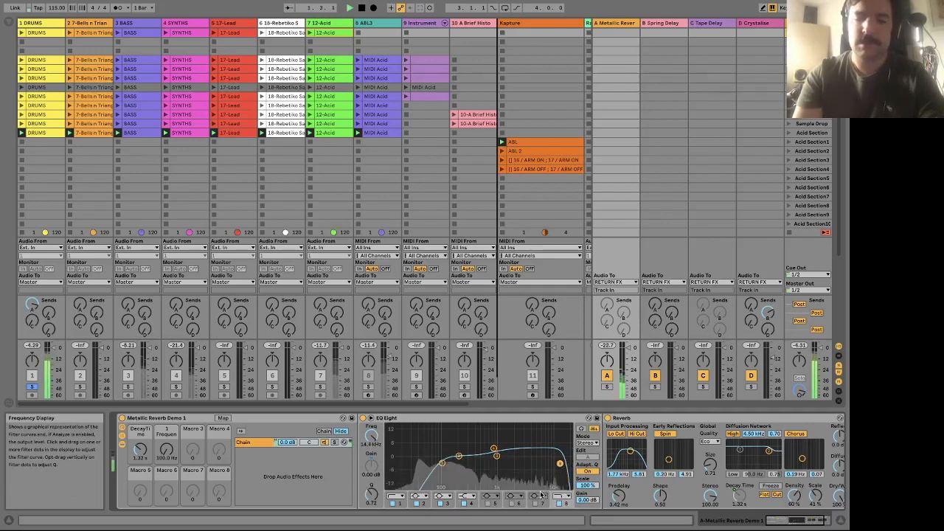
Vary the high shelf's boost by ear and settle it at about 938 Hz with 3.84 dB of gain.
left_click_drag(495, 449, 494, 446)
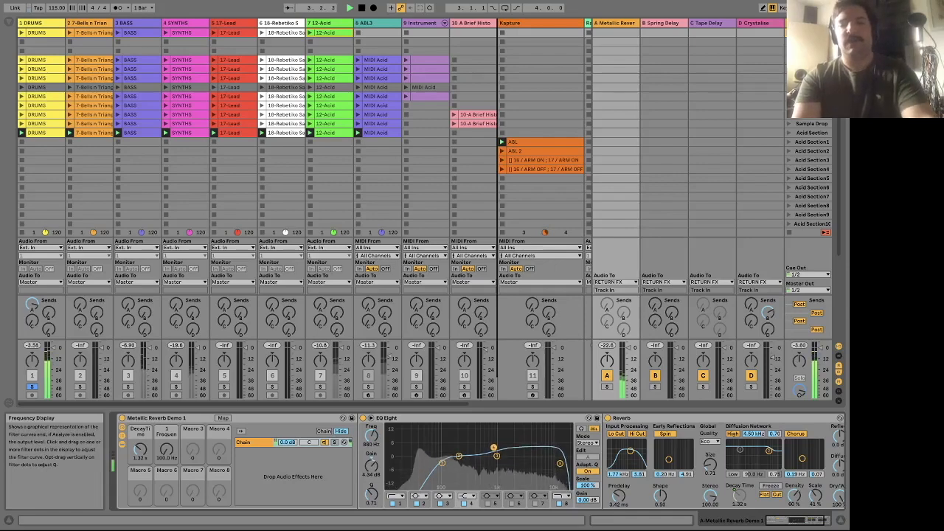
mouse_move(493, 446)
left_mouse_down()
mouse_move(496, 461)
mouse_move(498, 453)
left_mouse_up()
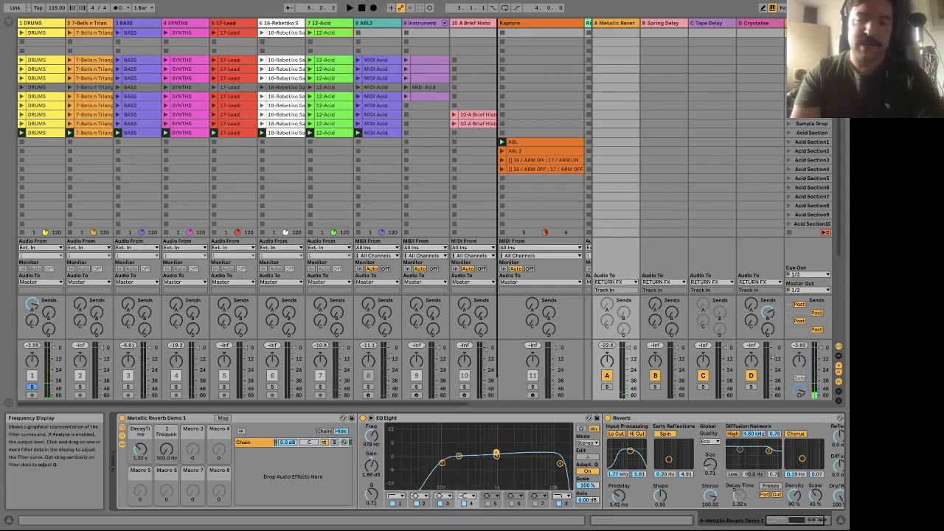
mouse_move(497, 456)
left_mouse_down()
mouse_move(496, 444)
mouse_move(498, 452)
left_mouse_up()
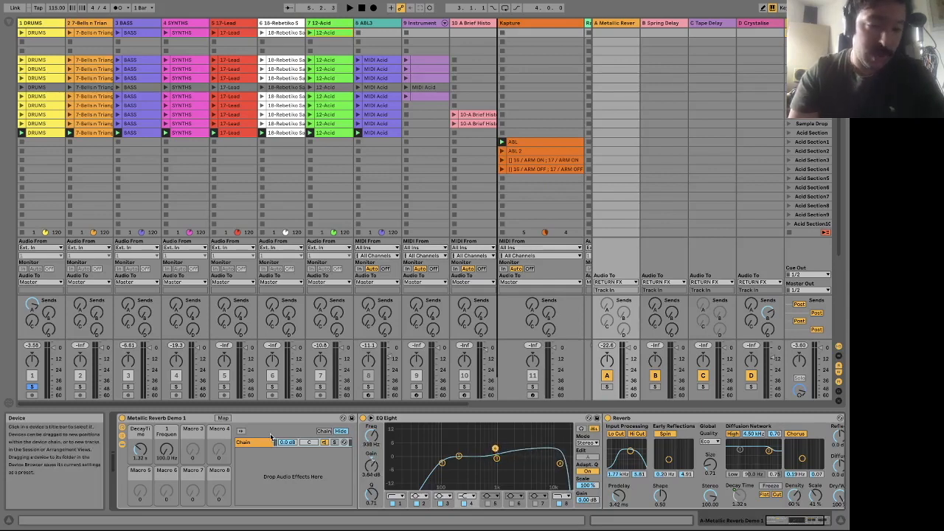
Map the gain of EQ Eight's band 4 to Macro 3 of the Metallic Reverb rack.
left_click(226, 419)
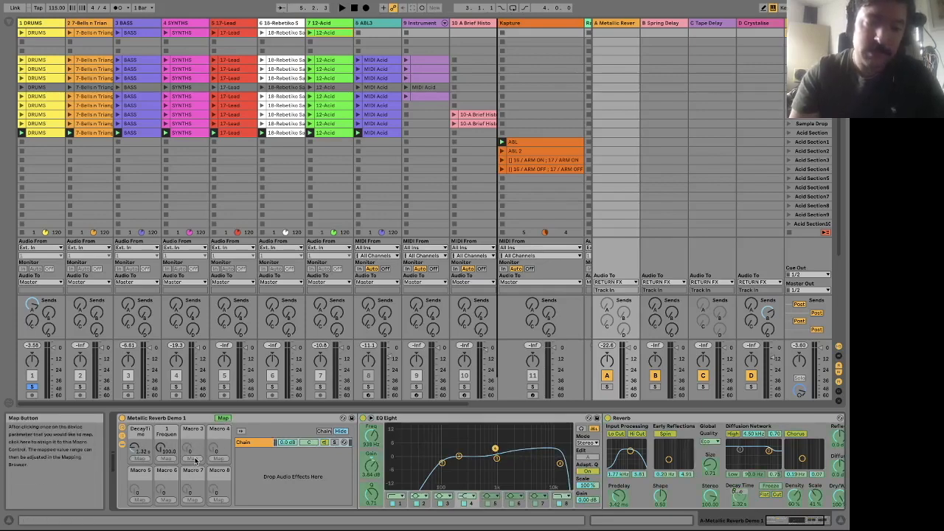
left_click(373, 465)
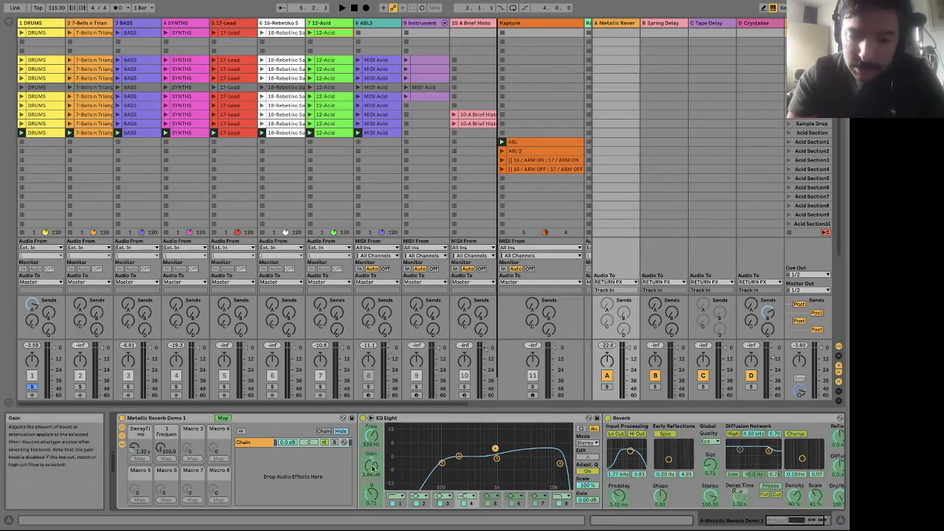
left_click(192, 459)
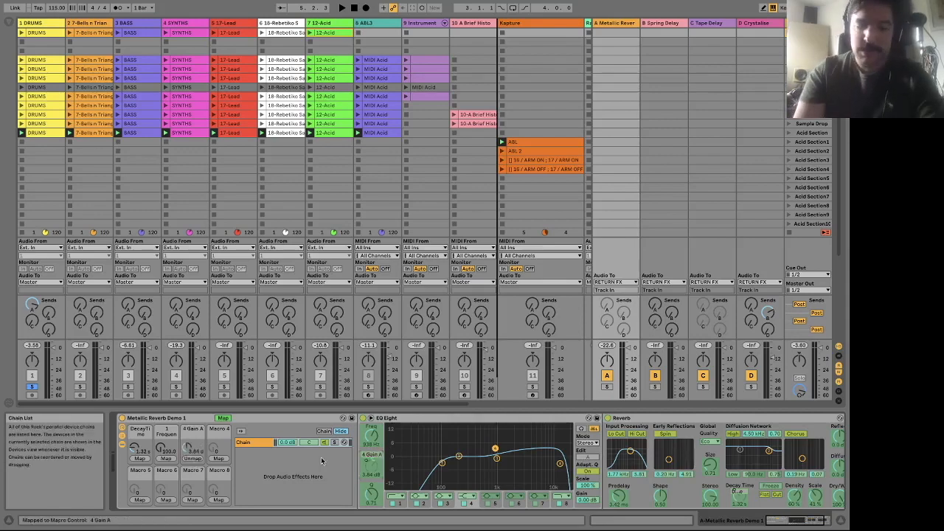
Leave macro mapping mode, rename the third macro Verb Char, and audition it with the drums playing.
right_click(197, 433)
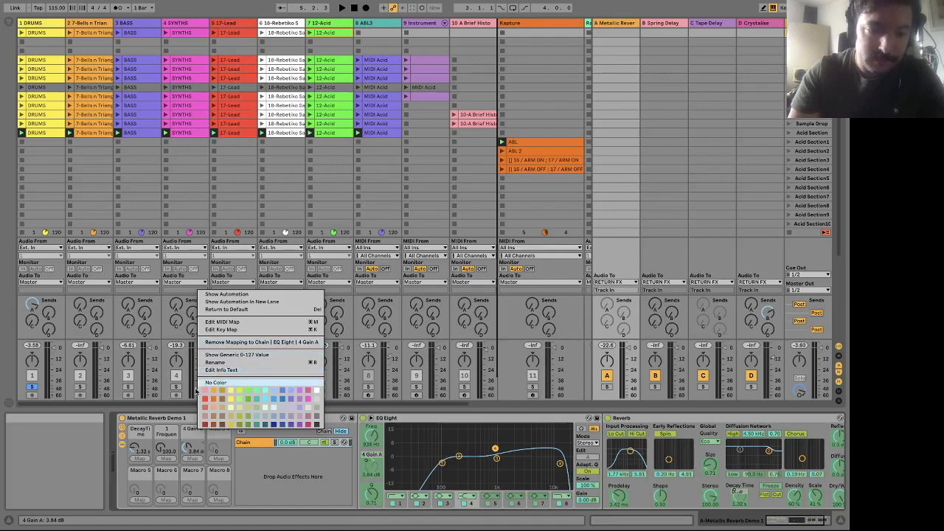
left_click(189, 406)
left_click(223, 419)
right_click(194, 434)
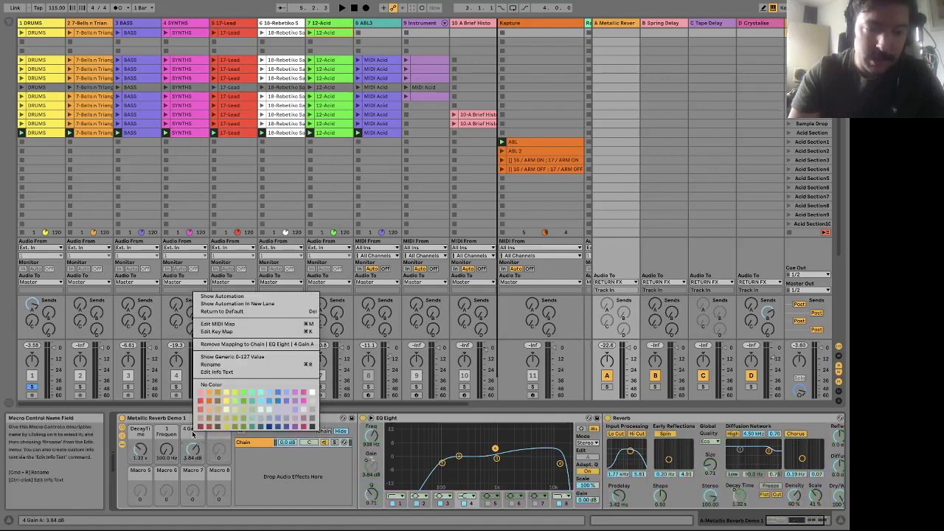
left_click(214, 365)
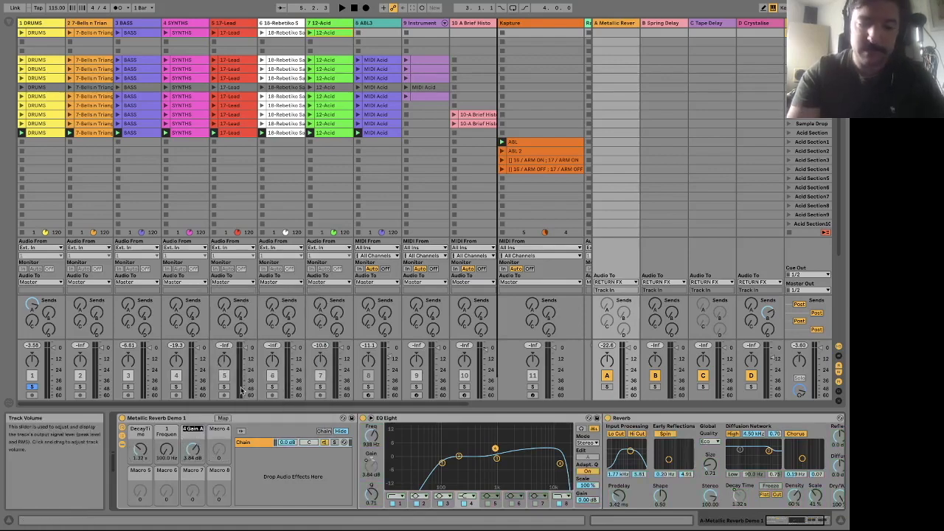
type("Verb SC")
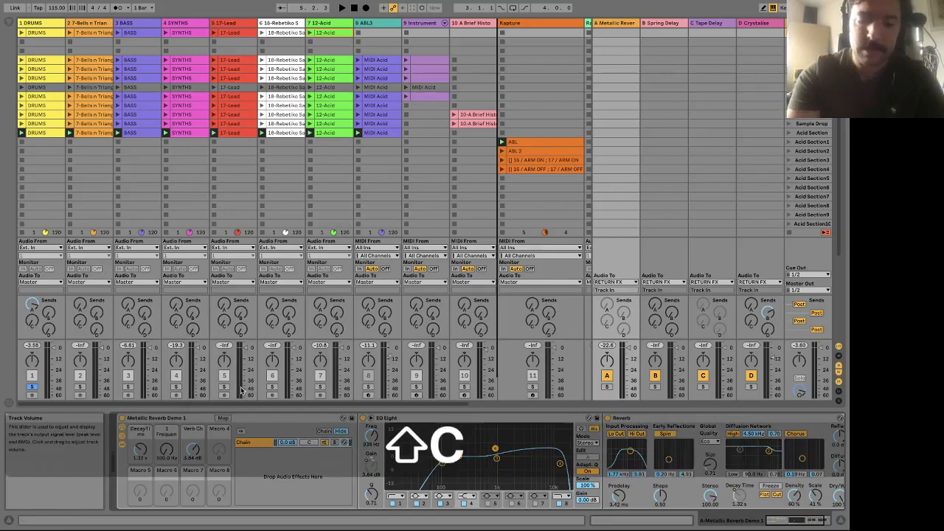
key("space")
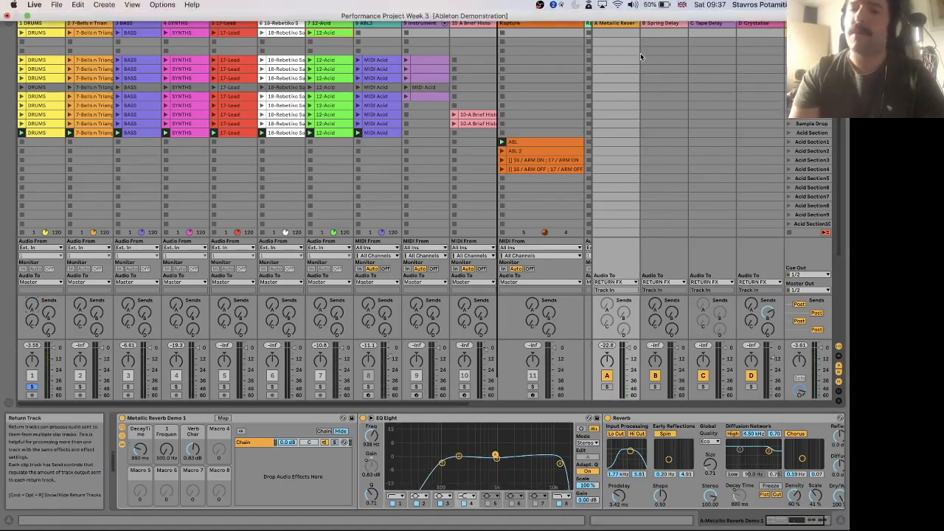
Add a Delay audio effect to the DRUMS track.
left_click(657, 23)
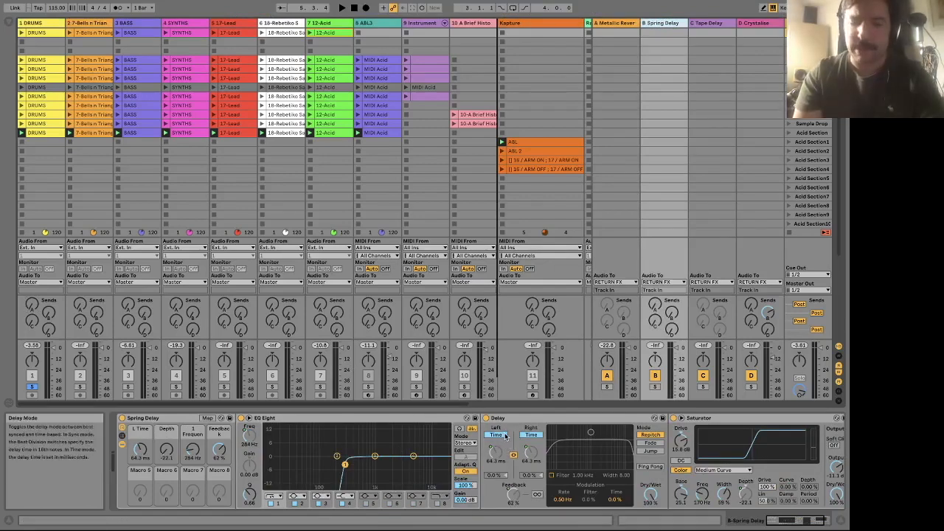
left_click(44, 24)
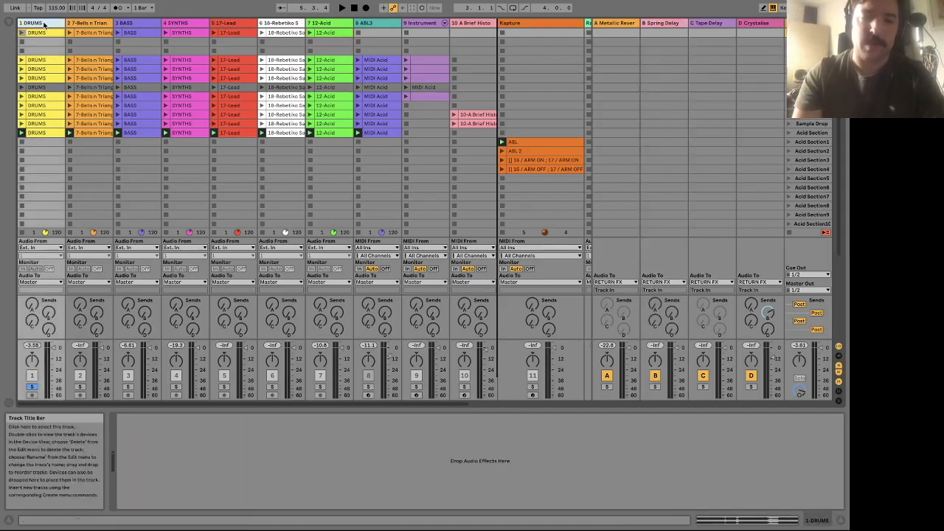
key("ctrl+alt+b")
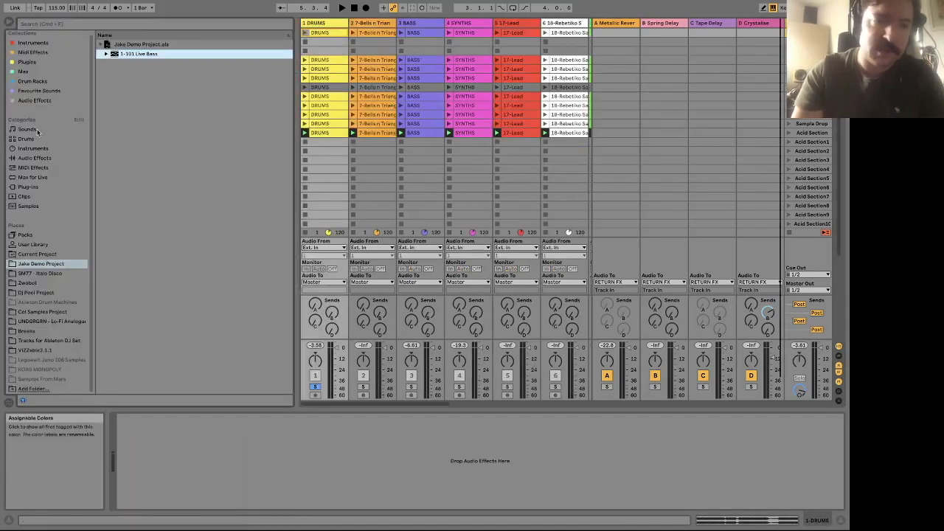
left_click(34, 158)
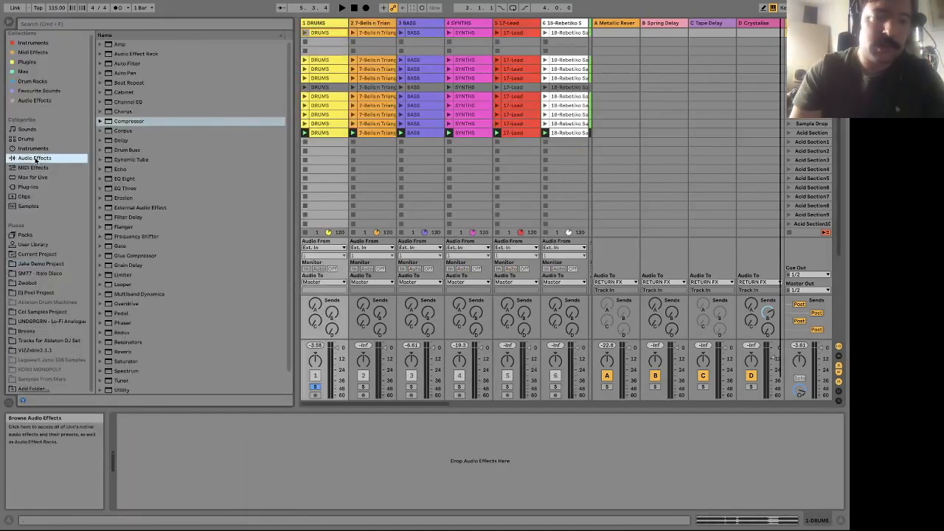
double_click(139, 140)
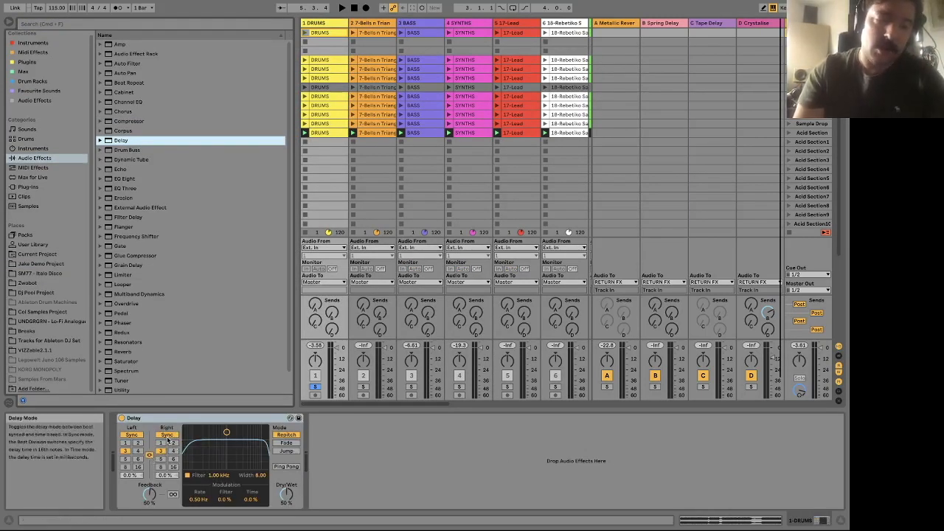
Switch the Delay's channels from Sync to Time, set a short time of about 33 ms and audition it on the drums.
left_click(168, 435)
left_click_drag(167, 451, 168, 487)
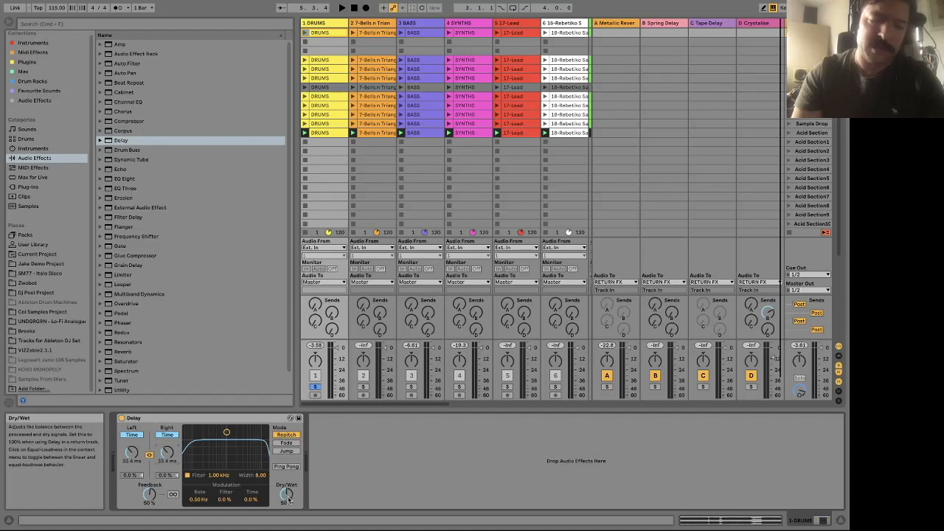
key("space")
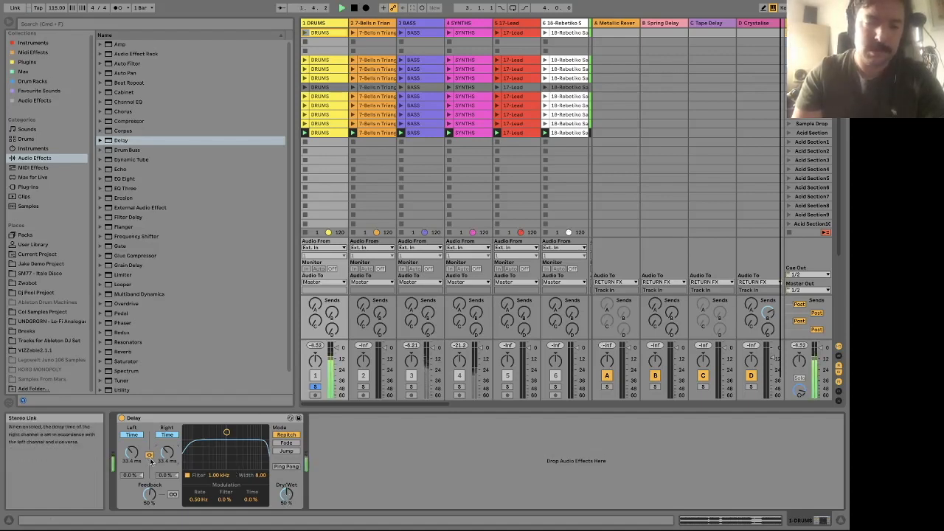
left_click_drag(169, 455, 168, 467)
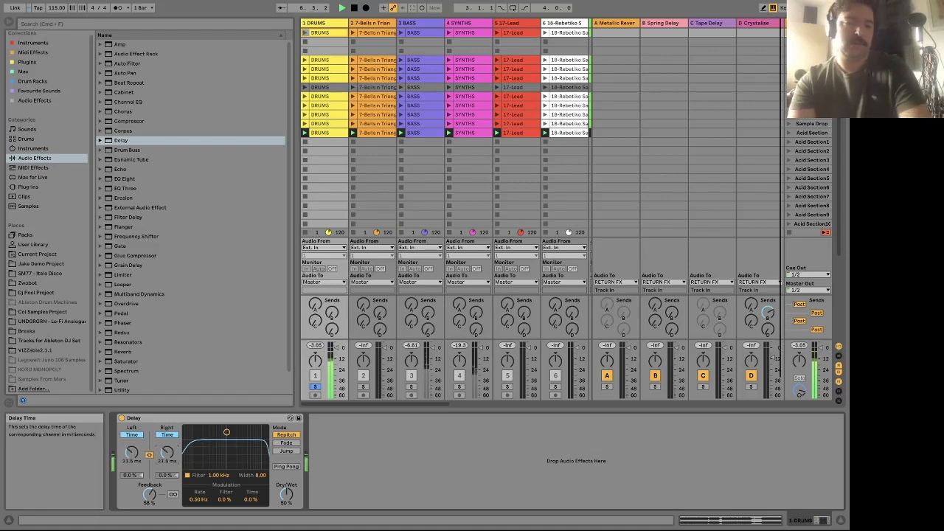
Sweep the drum Delay's time by ear and set its filter to 1.67 kHz with a width of 5.31.
left_click_drag(168, 455, 169, 447)
left_click_drag(227, 432, 233, 444)
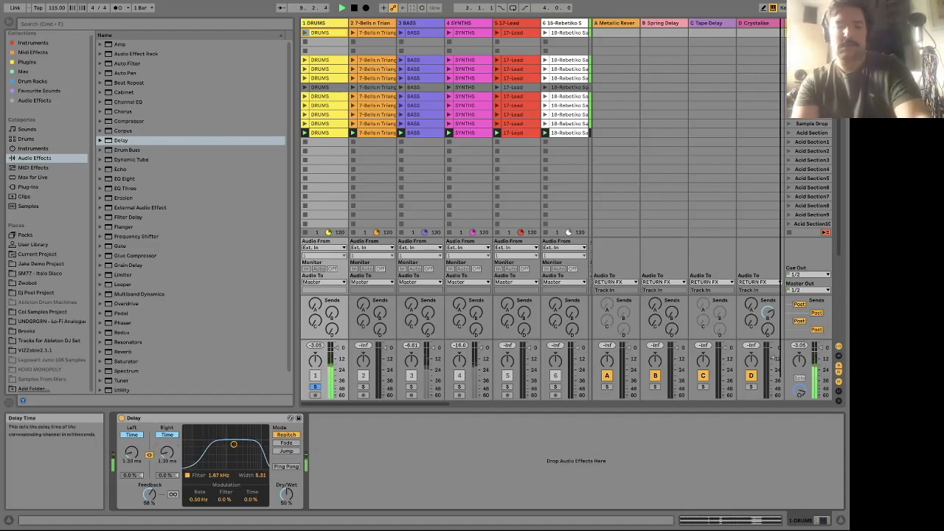
left_click_drag(167, 453, 167, 445)
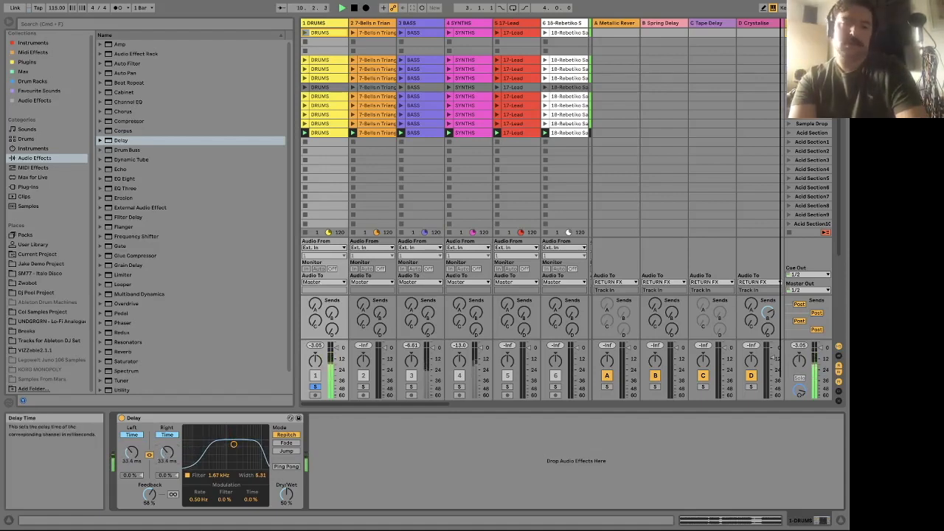
left_click_drag(167, 445, 168, 451)
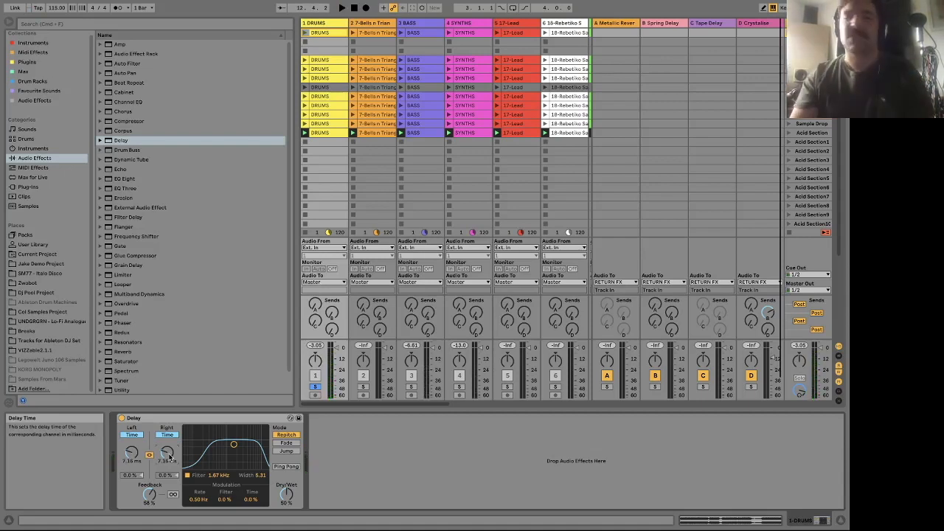
Delete the Delay from the DRUMS track and turn off that track's solo.
left_click(208, 423)
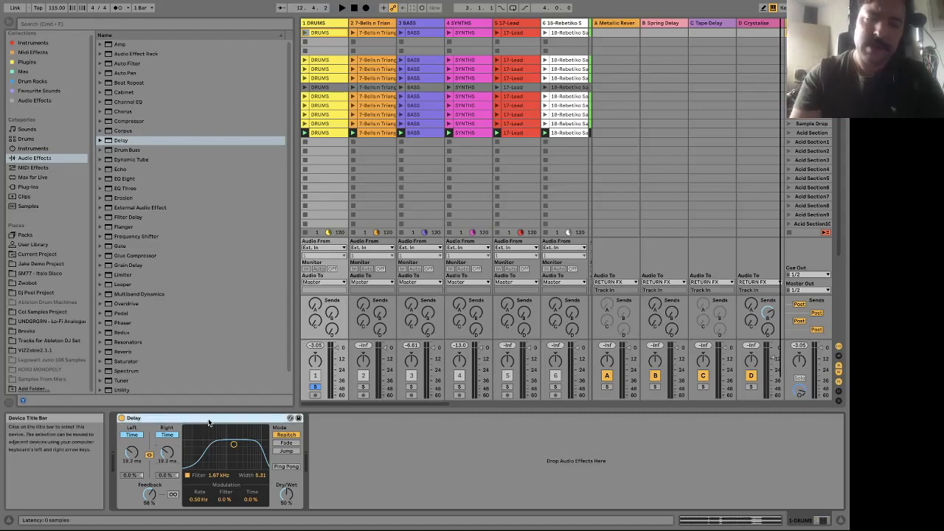
key("Delete")
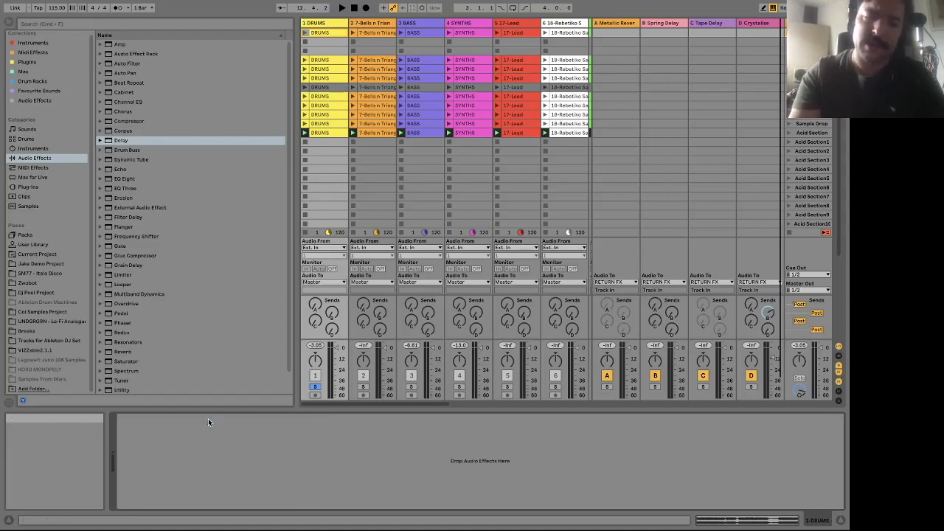
left_click(315, 387)
Send the soloed drums to the Spring Delay return during playback, and set its macros to 13.0 ms L Time and -5.86 Depth.
left_click(670, 22)
key("space")
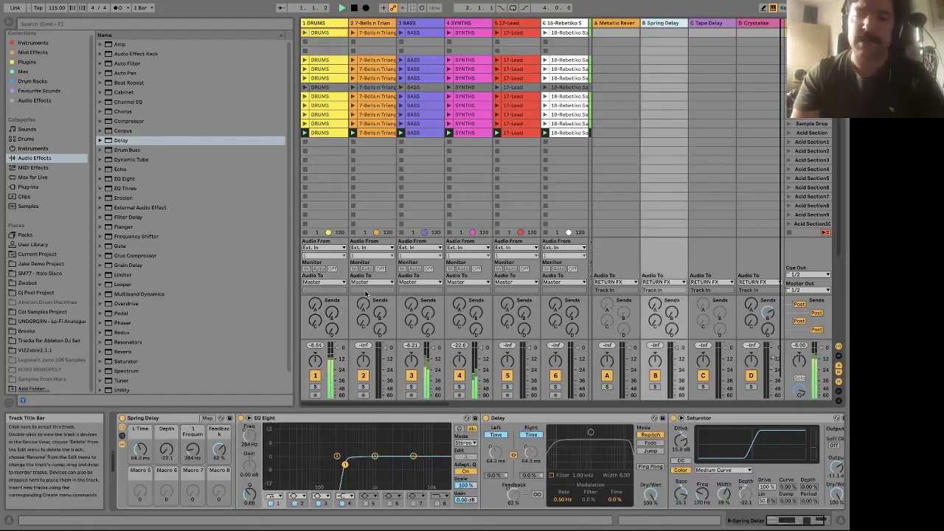
left_click(316, 387)
left_click_drag(332, 313, 332, 295)
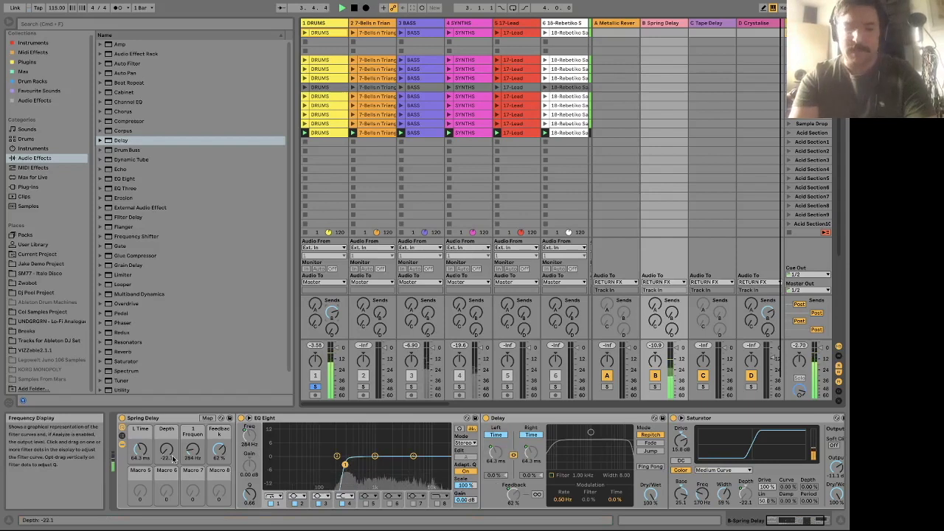
left_click_drag(142, 453, 166, 417)
mouse_move(167, 450)
left_mouse_down()
mouse_move(167, 481)
mouse_move(167, 464)
left_mouse_up()
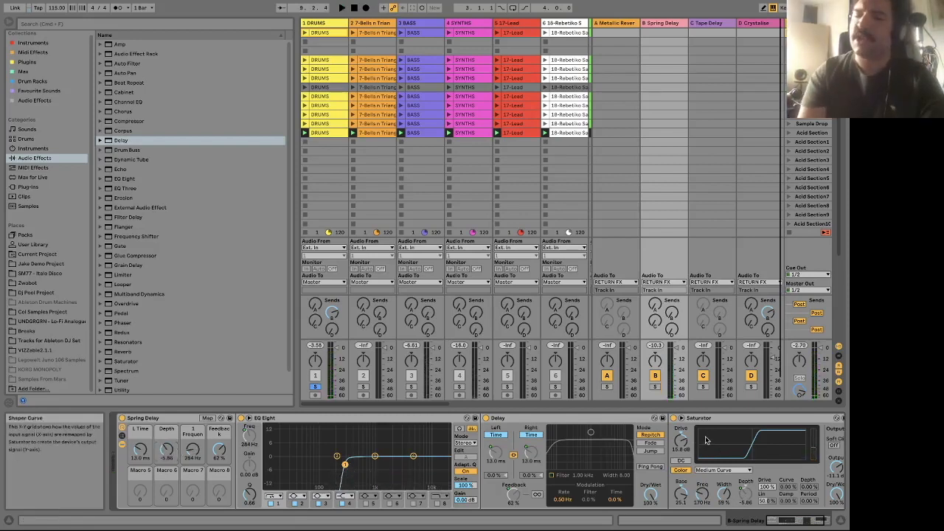
Compare the Soft Sine and Medium Curve types in Spring Delay's Saturator during playback, and settle on Analog Clip.
key("space")
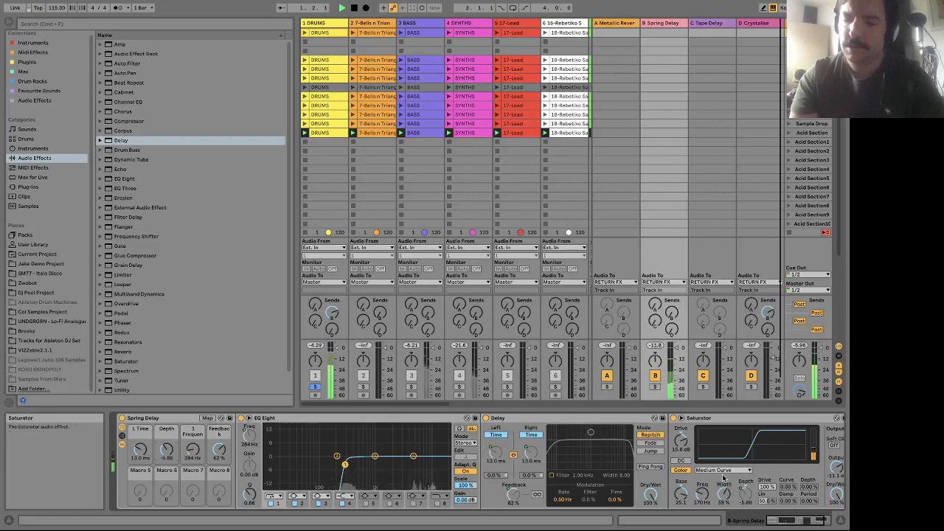
left_click(719, 470)
left_click(720, 486)
left_click(716, 472)
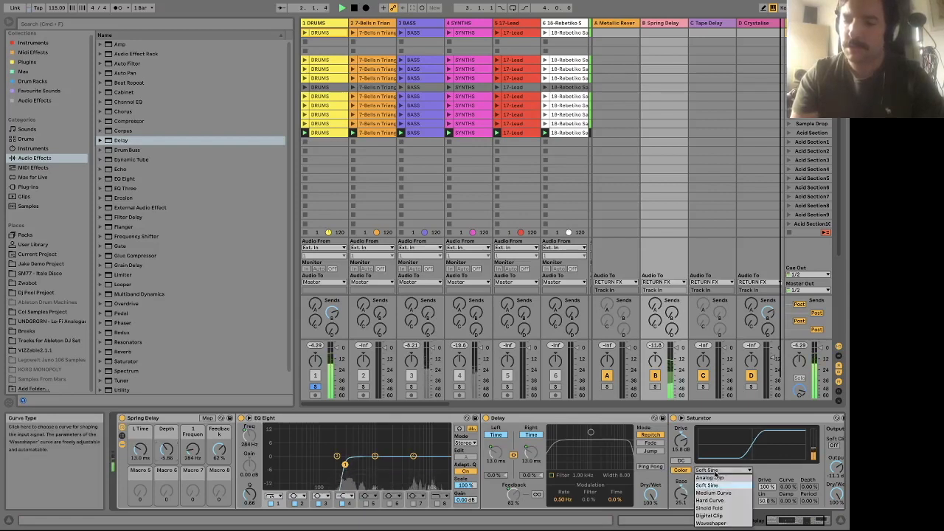
left_click(714, 493)
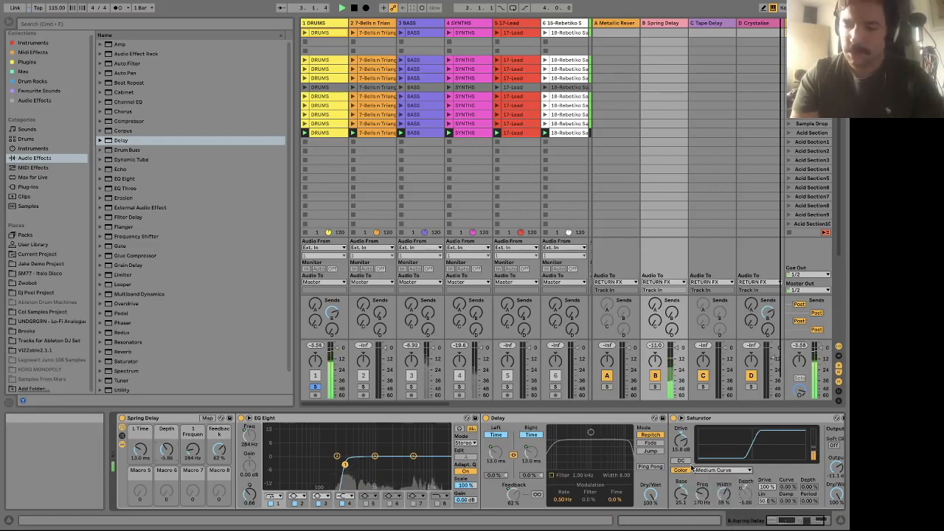
left_click(712, 470)
left_click(713, 477)
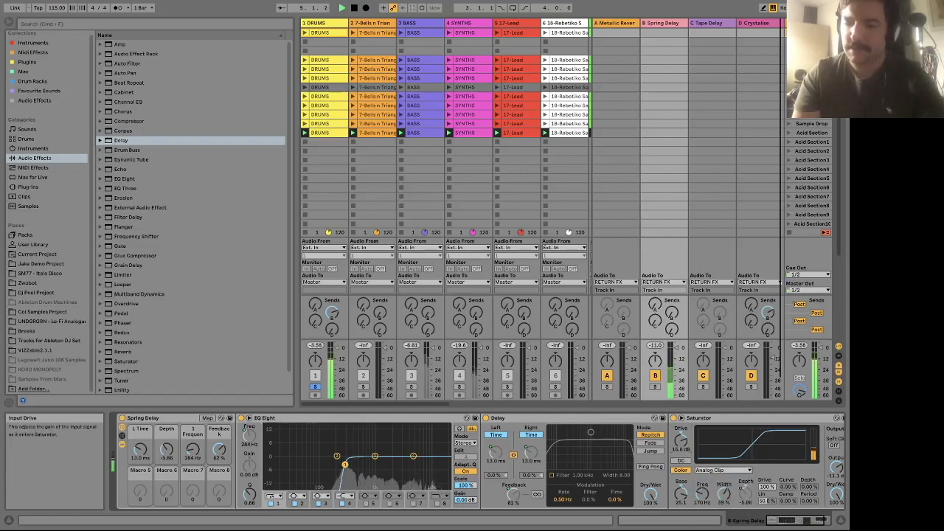
Vary Spring Delay's Depth macro by ear and solo the Spring Delay return track.
left_click_drag(167, 448, 167, 474)
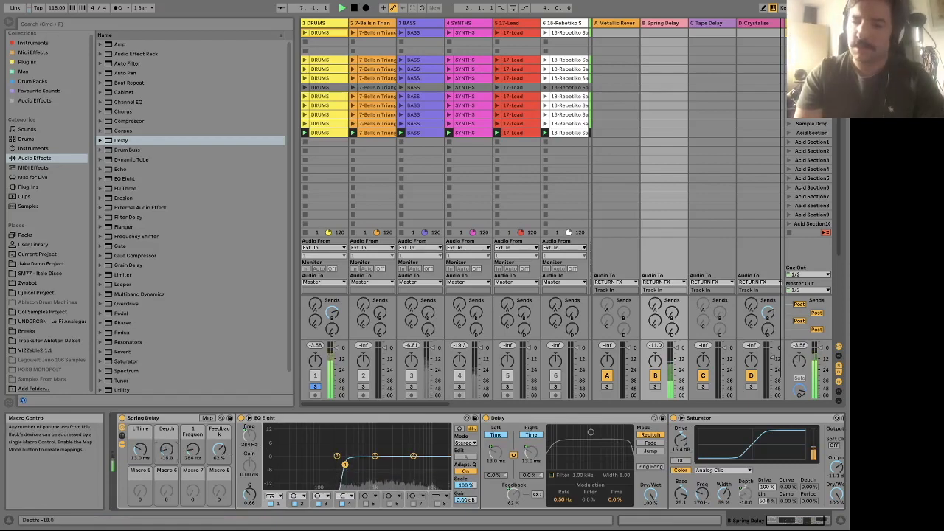
scroll(708, 214, "down", 2)
right_click(717, 324)
left_click(669, 300)
left_click(653, 387)
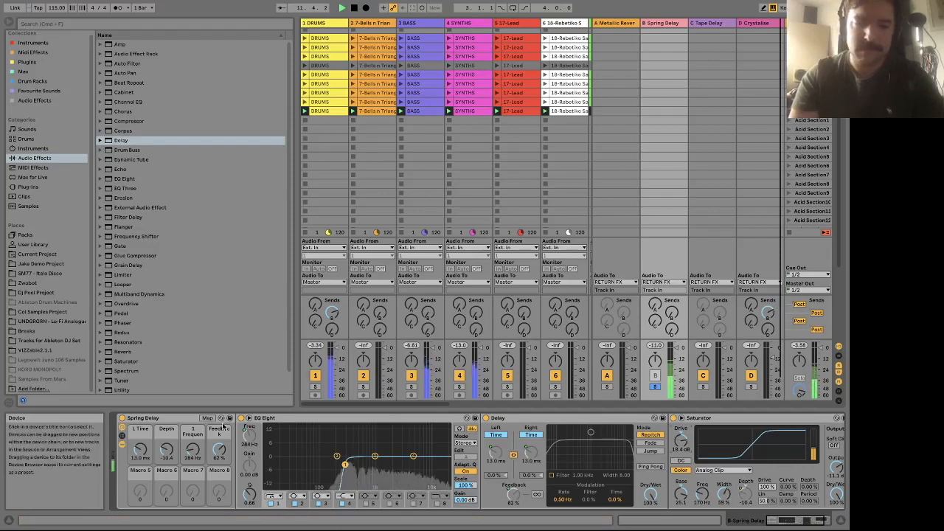
Adjust the soloed Spring Delay's macros by ear to 10.3 ms L Time, -11.1 Depth and 81% Feedback.
mouse_move(167, 449)
left_mouse_down()
mouse_move(168, 432)
mouse_move(168, 480)
mouse_move(168, 446)
left_mouse_up()
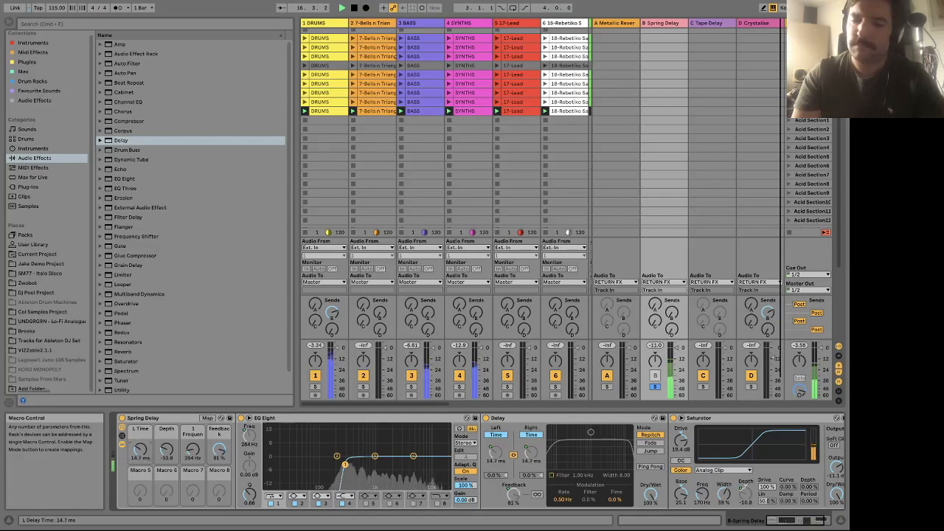
mouse_move(140, 449)
left_mouse_down()
mouse_move(167, 448)
mouse_move(167, 440)
mouse_move(139, 440)
mouse_move(139, 451)
left_mouse_up()
left_click_drag(167, 449, 167, 464)
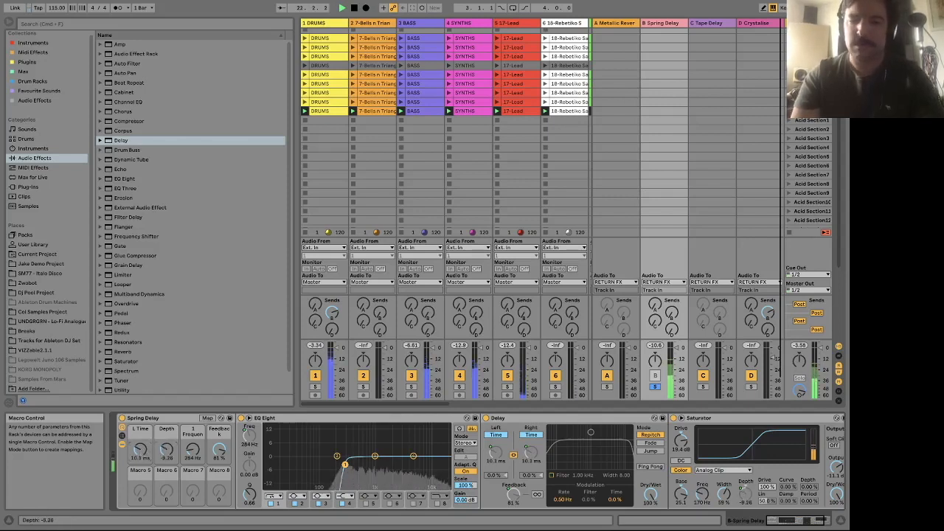
Turn off the Spring Delay return's solo and sweep its L Time macro during full playback, settling at 11.5 ms.
left_click(655, 375)
left_click(655, 386)
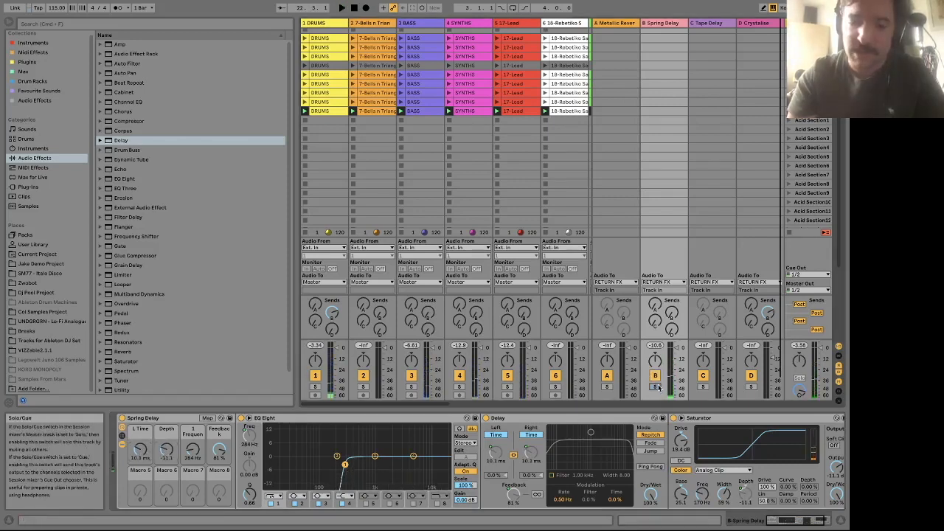
key("space")
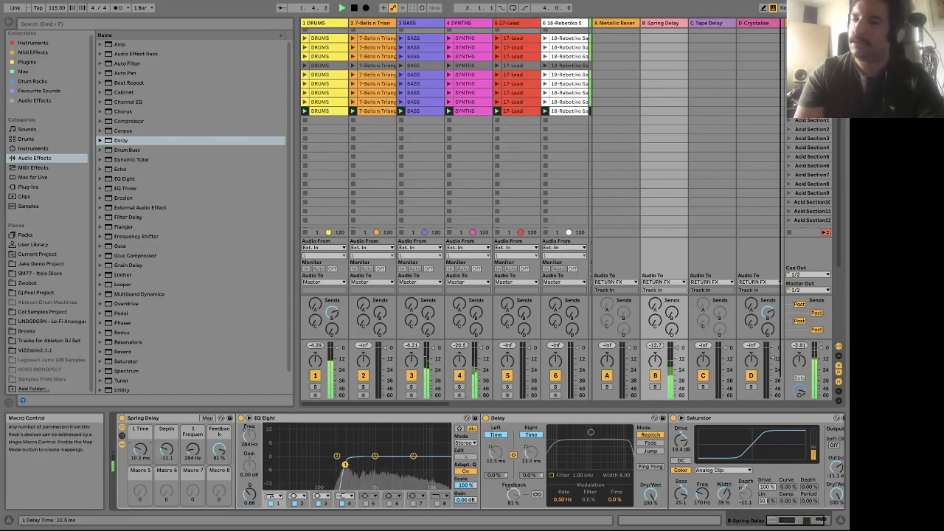
mouse_move(140, 449)
left_mouse_down()
mouse_move(139, 435)
mouse_move(140, 461)
left_mouse_up()
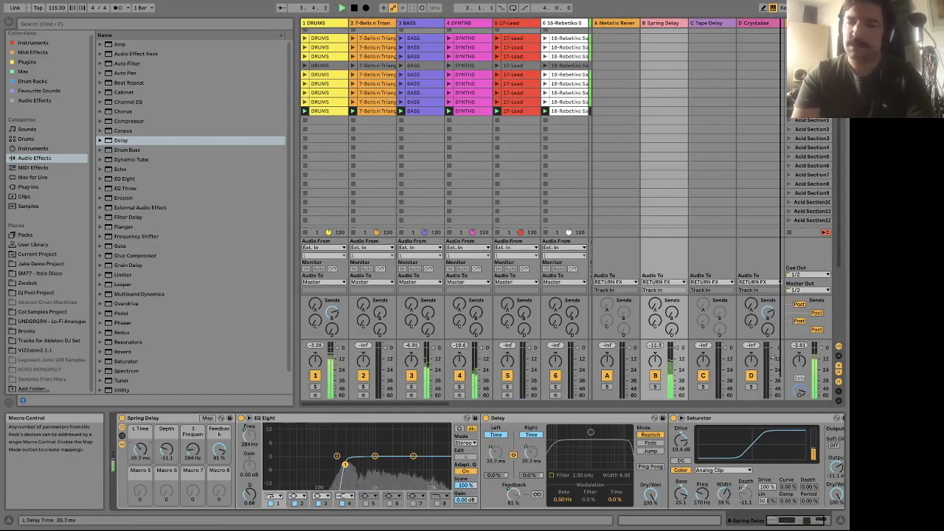
left_click_drag(140, 449, 140, 452)
key("space")
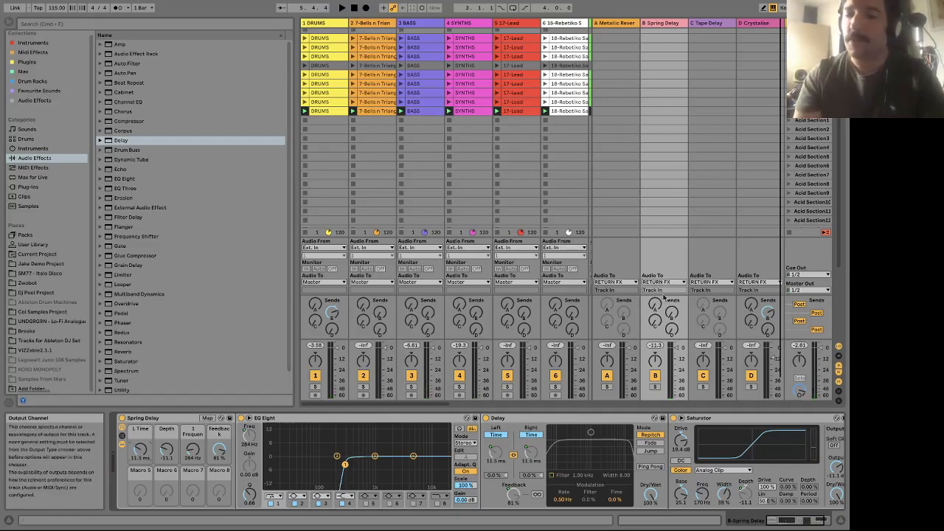
Enable all sends on the Tape Delay and Metallic Reverb return tracks.
right_click(701, 304)
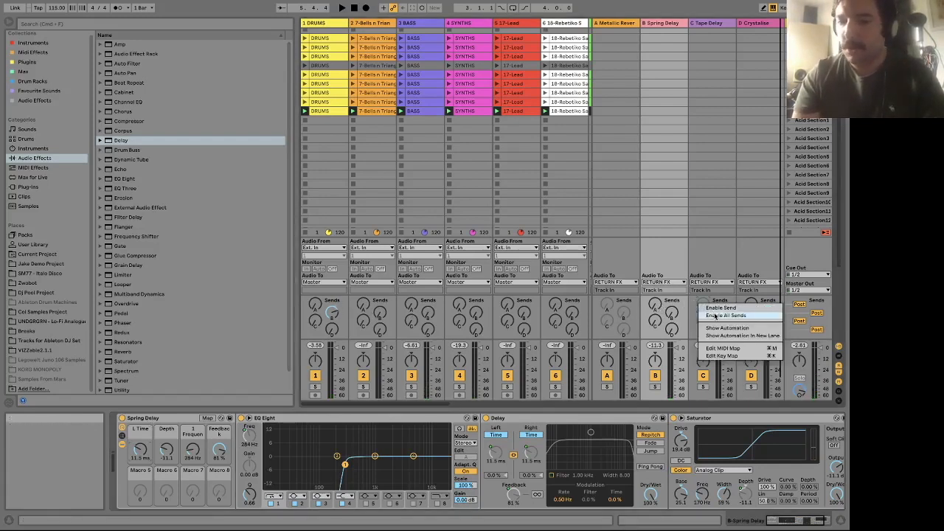
left_click(713, 315)
right_click(620, 306)
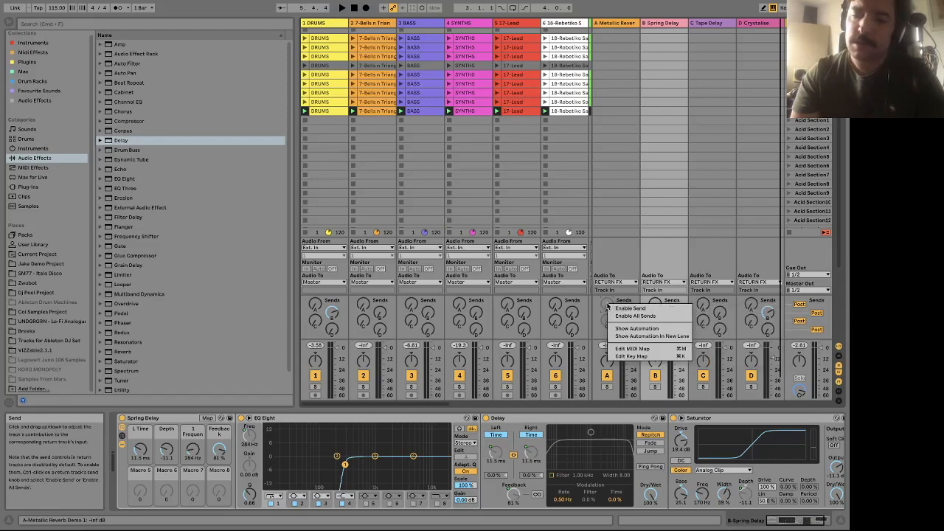
left_click(659, 309)
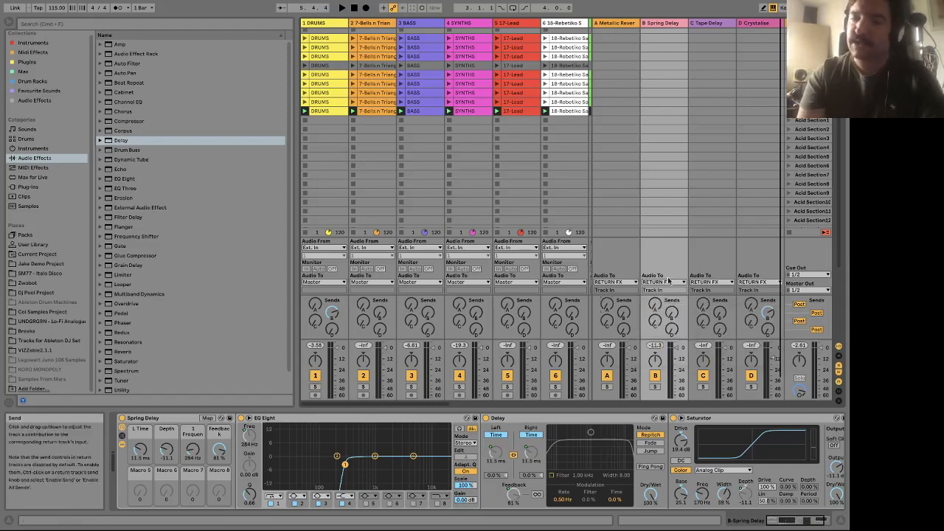
Raise the Spring Delay return's send to Metallic Reverb to about -12.7 dB and audition the delay feeding the reverb.
left_click_drag(655, 306, 652, 307)
key("space")
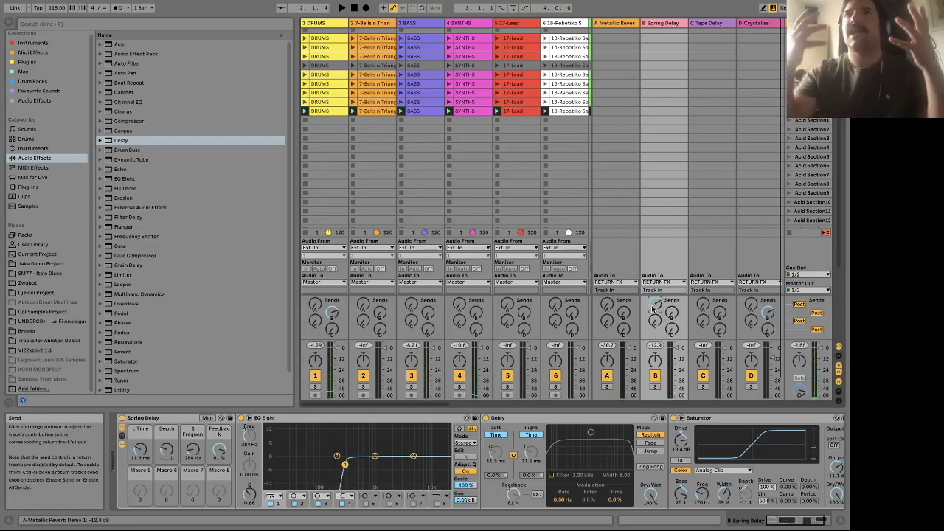
left_click_drag(652, 308, 652, 308)
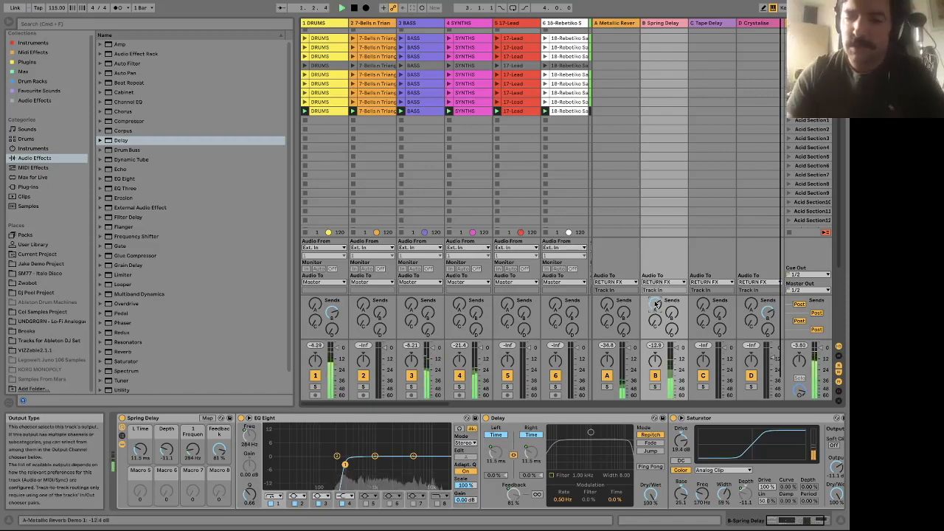
left_click_drag(655, 305, 656, 312)
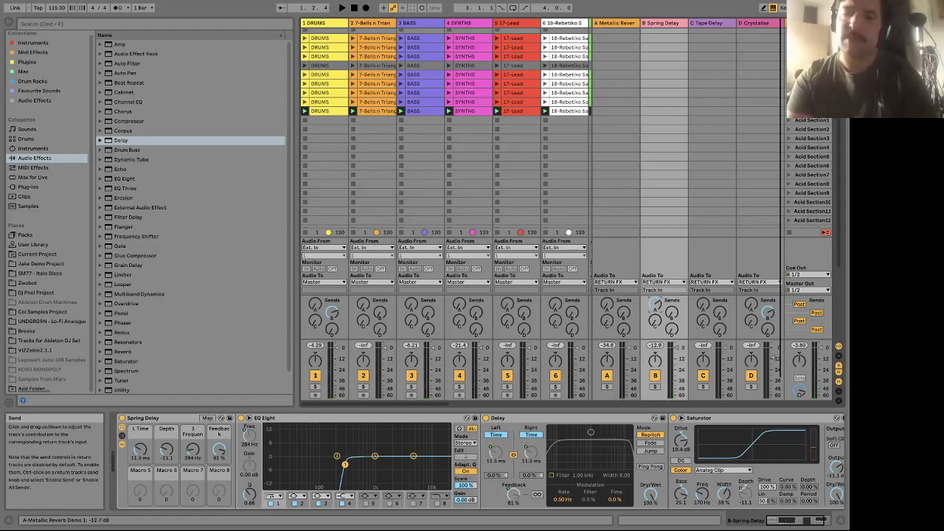
key("space")
Reset the Spring Delay return's send to Metallic Reverb and show the Tape Delay return's devices.
double_click(656, 304)
key("space")
left_click(710, 23)
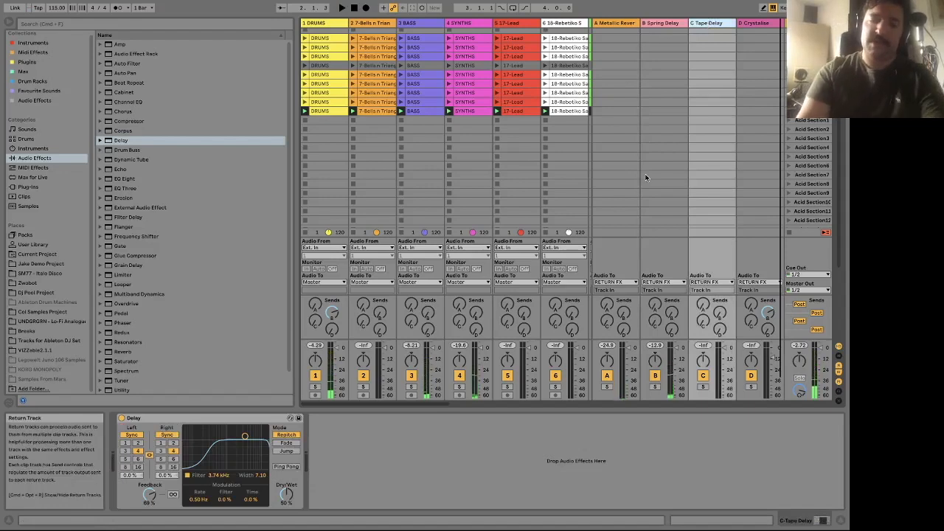
Reset the Drums track's Spring Delay send and set the Tape Delay's synced delay time to 3 sixteenths.
scroll(473, 177, "down", 1)
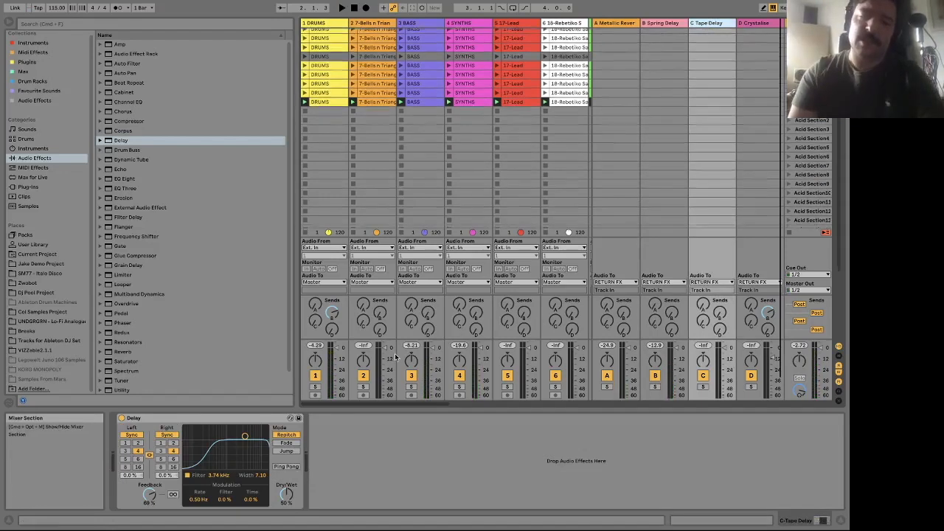
double_click(333, 314)
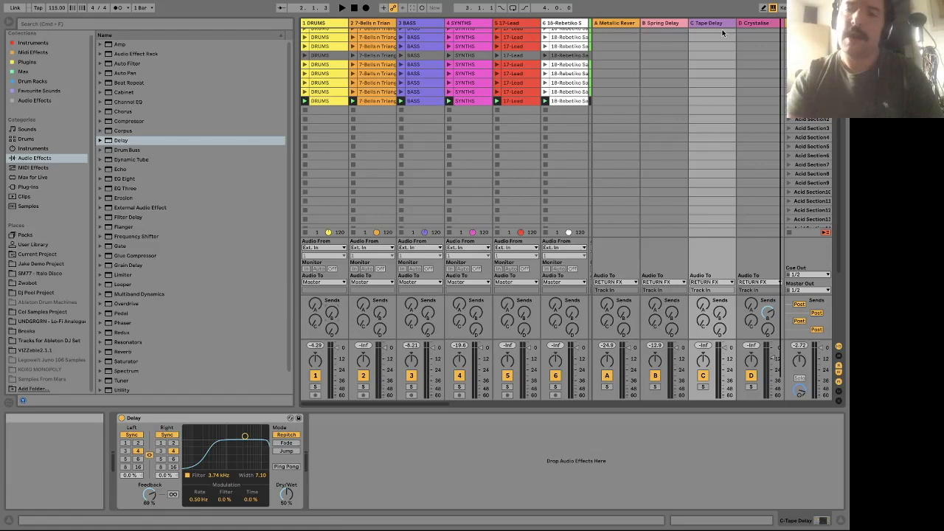
left_click(126, 451)
left_click(137, 451)
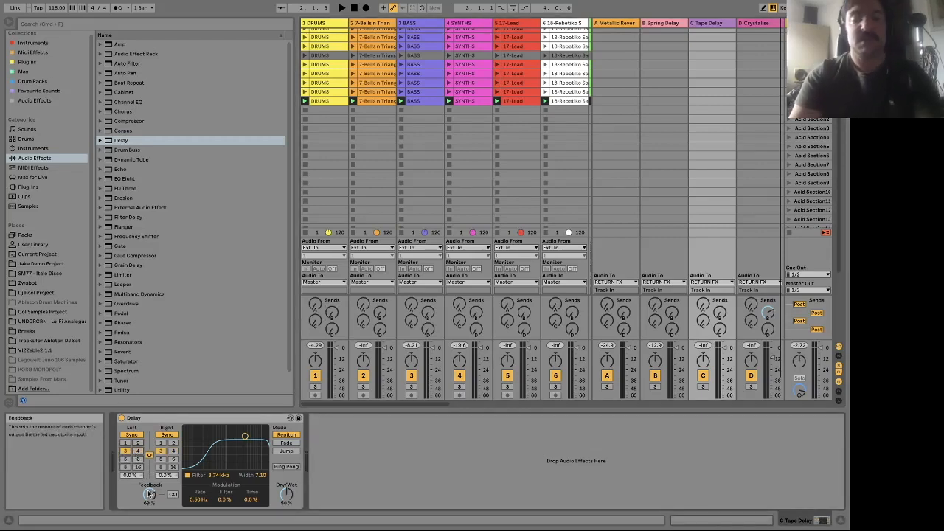
Solo the Drums track, raise its Tape Delay send to about -0.2 dB during playback, and lower the send after stopping the drums clip.
left_click(316, 387)
key("space")
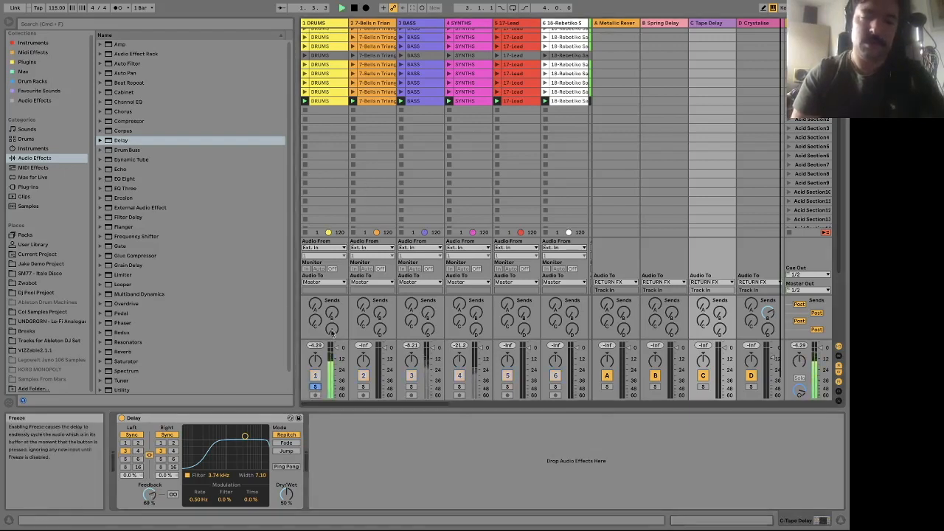
left_click_drag(315, 321, 316, 296)
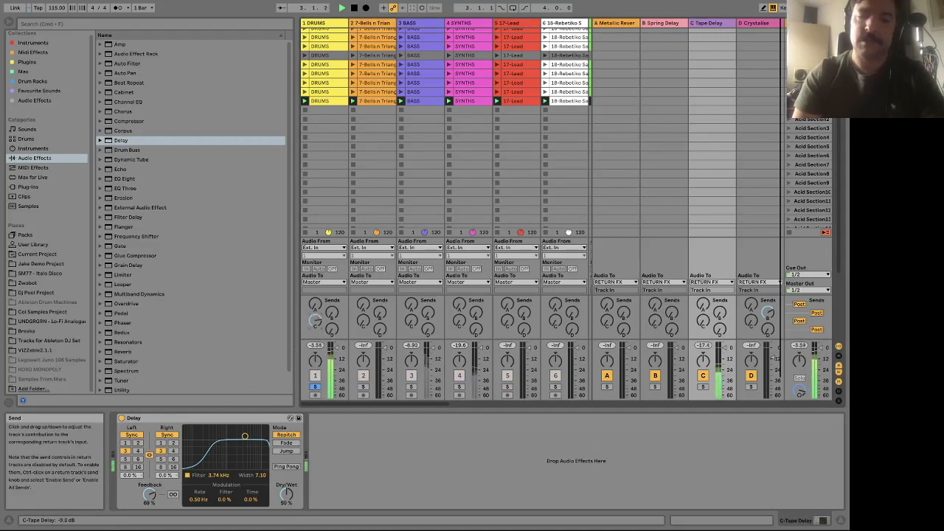
left_click(306, 111)
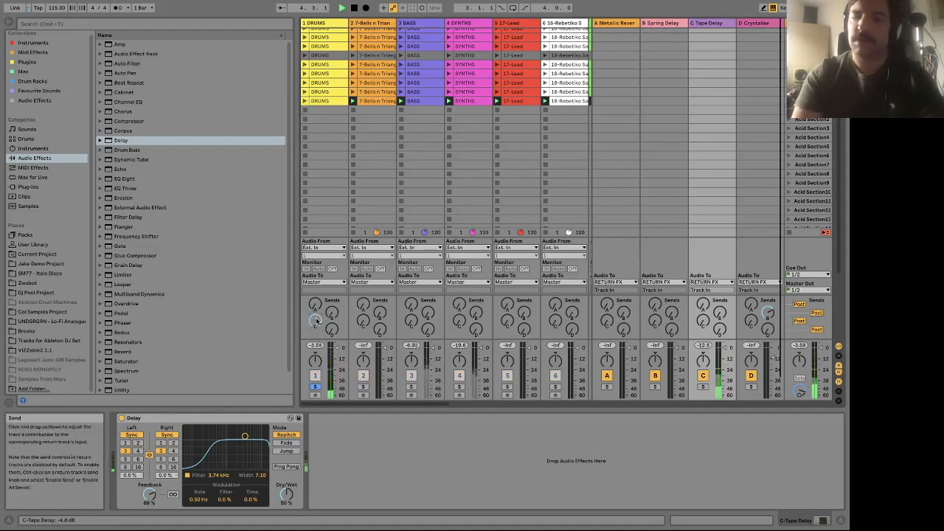
left_click_drag(315, 321, 315, 331)
Relaunch and stop the drums clip while riding its Tape Delay send, and turn off the Drums solo.
left_click(305, 101)
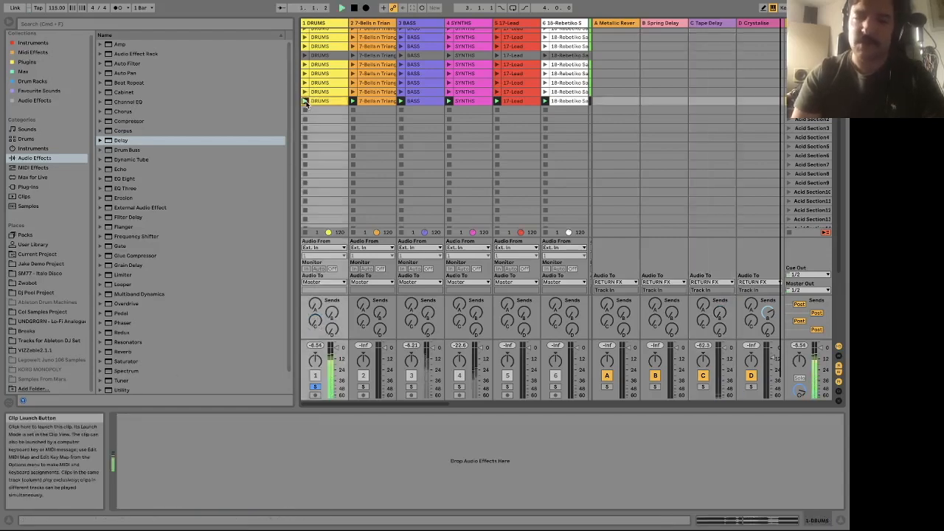
left_click_drag(315, 322, 315, 331)
left_click(305, 109)
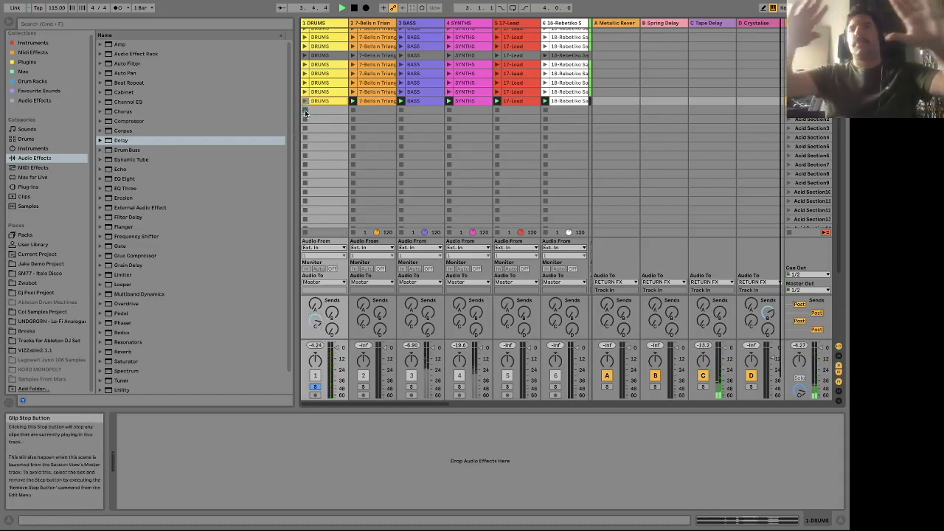
left_click(315, 386)
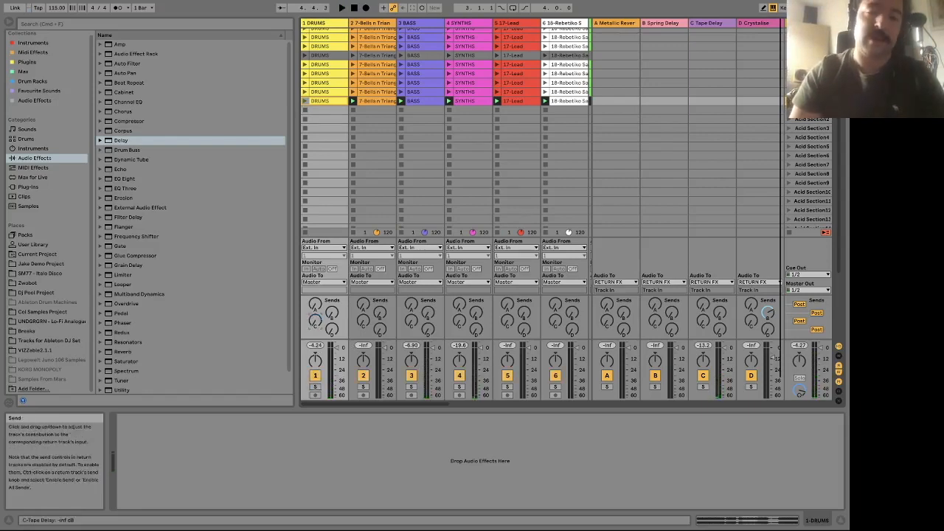
Review the devices on the Tape Delay and Crystalise return tracks.
left_click(704, 24)
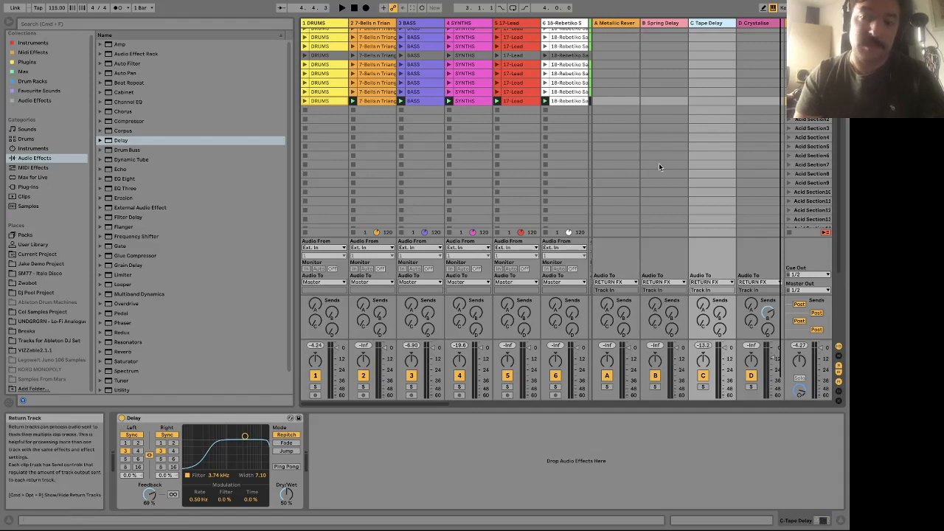
scroll(662, 197, "down", 1)
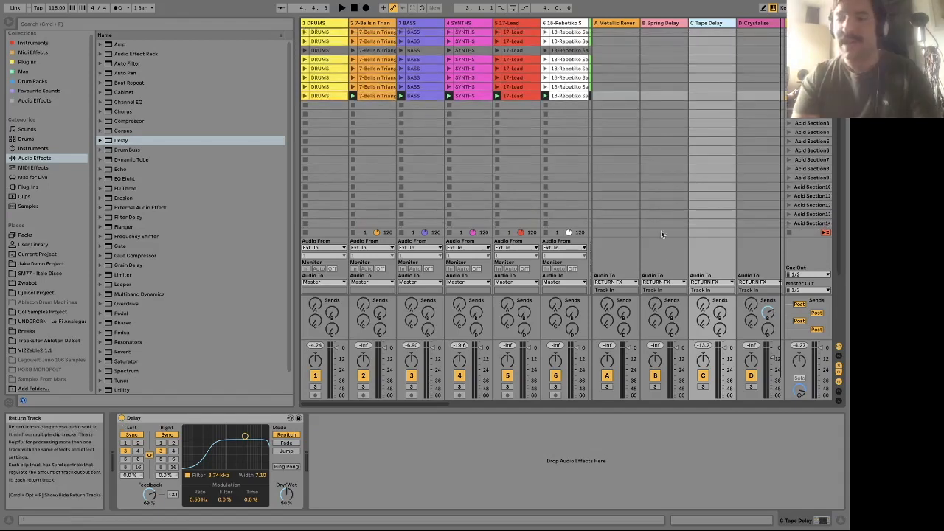
left_click(742, 85)
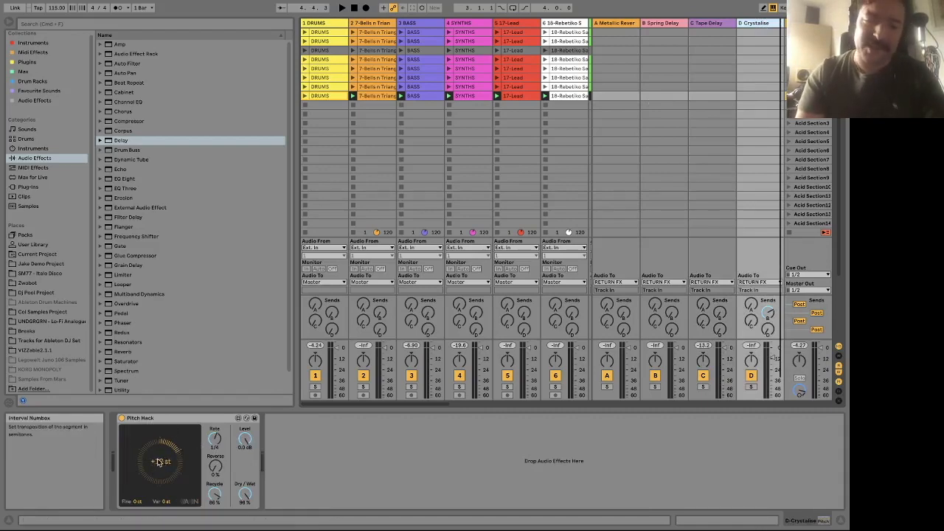
Solo the Synths track during playback, raise its Crystalise send to about -7 dB, and ease it back to about -11.7 dB.
left_click(460, 387)
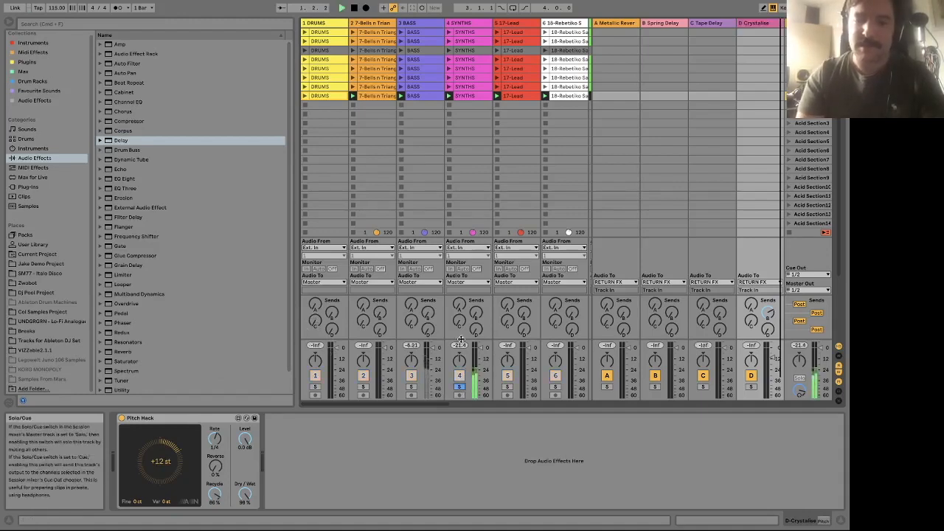
left_click_drag(476, 330, 475, 273)
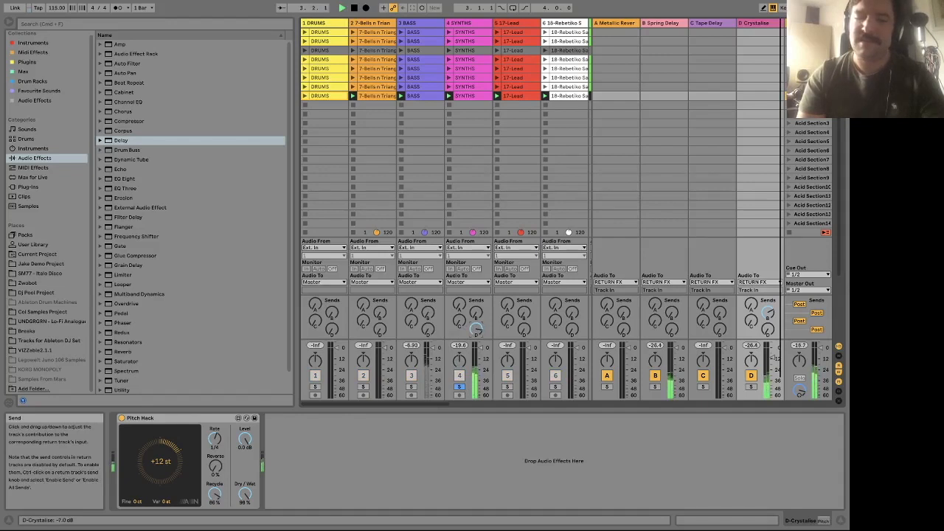
left_click_drag(476, 330, 476, 333)
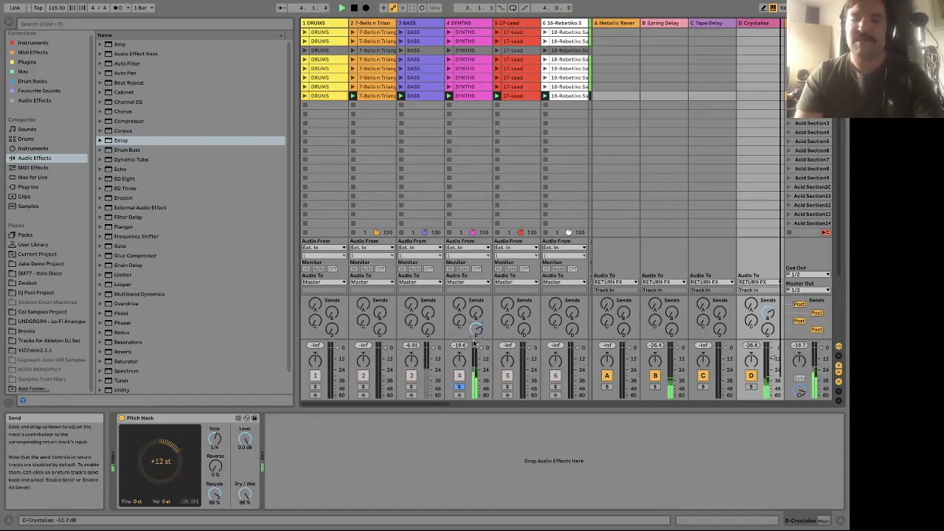
Turn off the Synths solo and ride the track's Crystalise send in the full mix, ending at -inf dB.
left_click(460, 387)
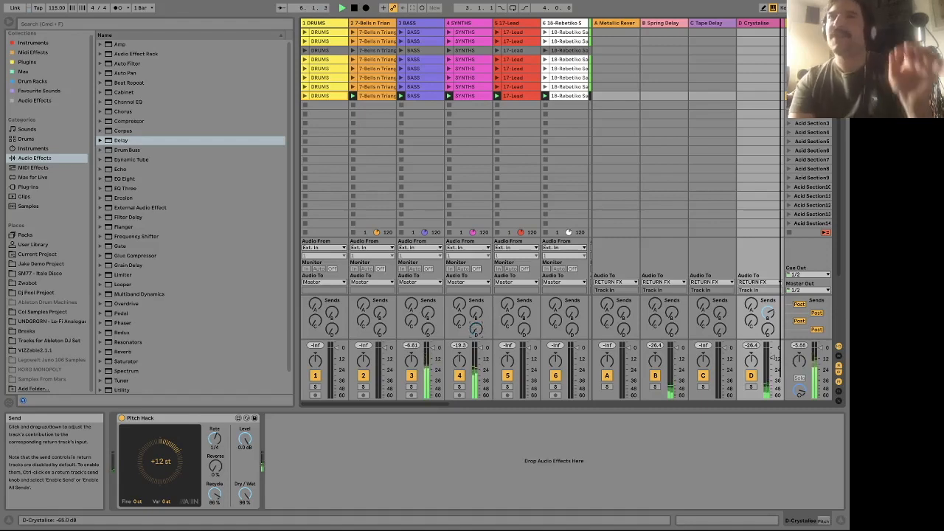
left_click_drag(477, 330, 477, 324)
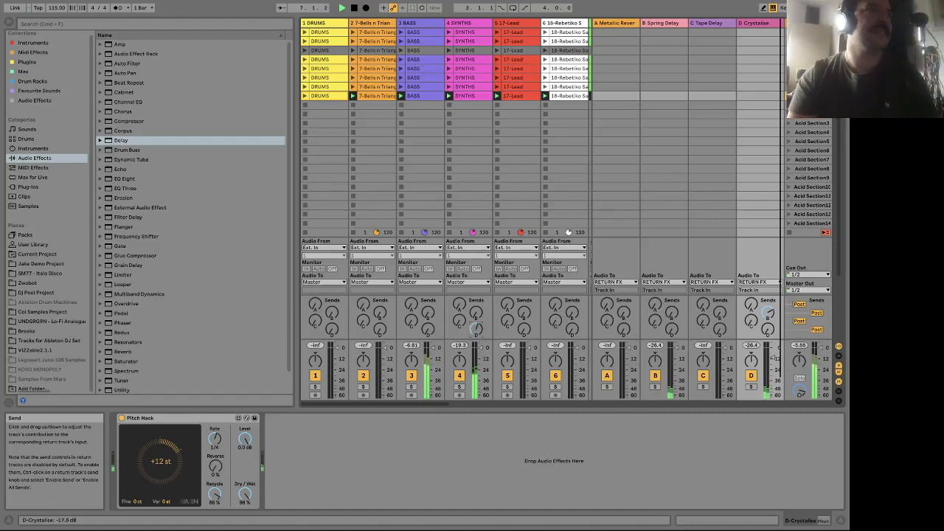
left_click_drag(476, 330, 479, 328)
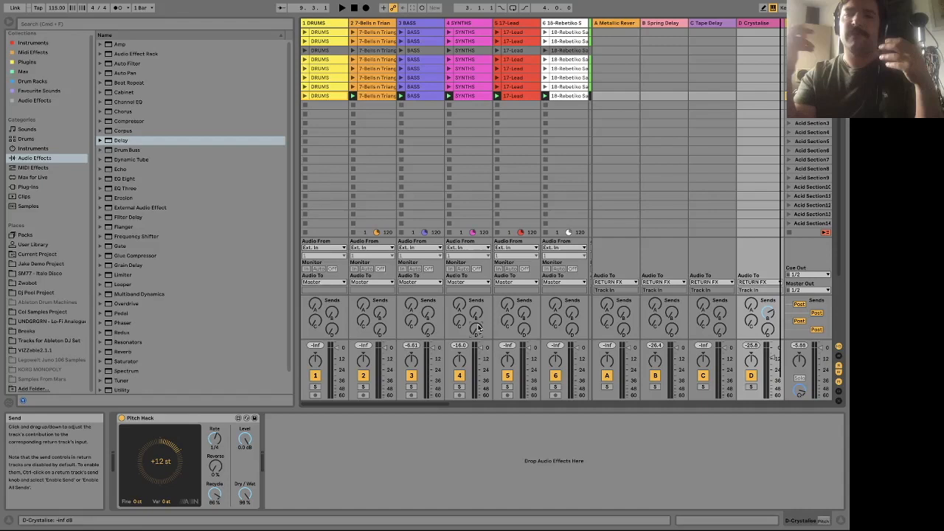
Restart playback, raise the Synths track's Crystalise send, and set the Crystalise return's send to Metallic Reverb to 0 dB.
key("space")
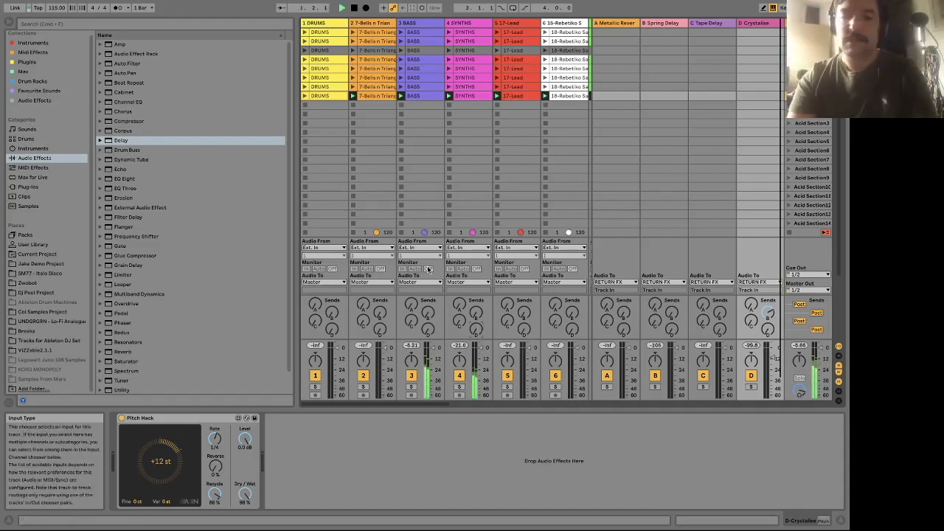
left_click_drag(476, 330, 476, 277)
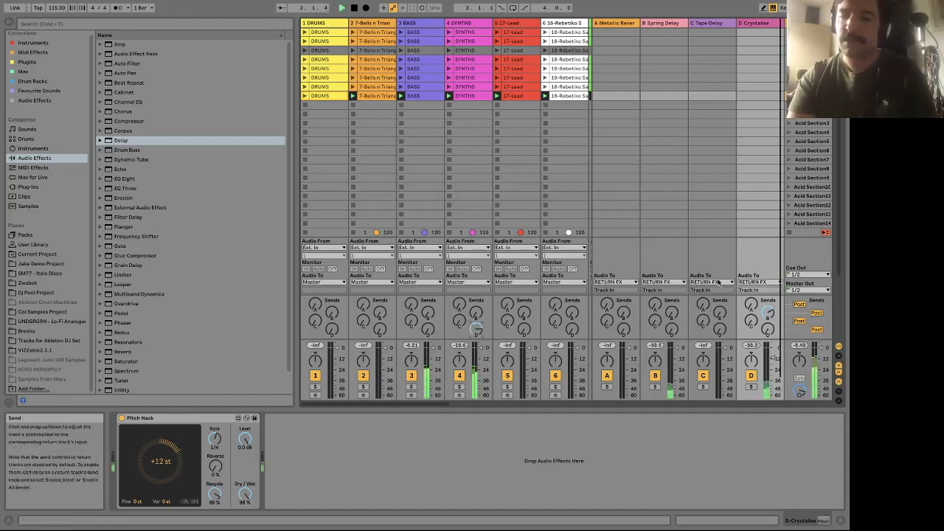
left_click_drag(752, 305, 751, 247)
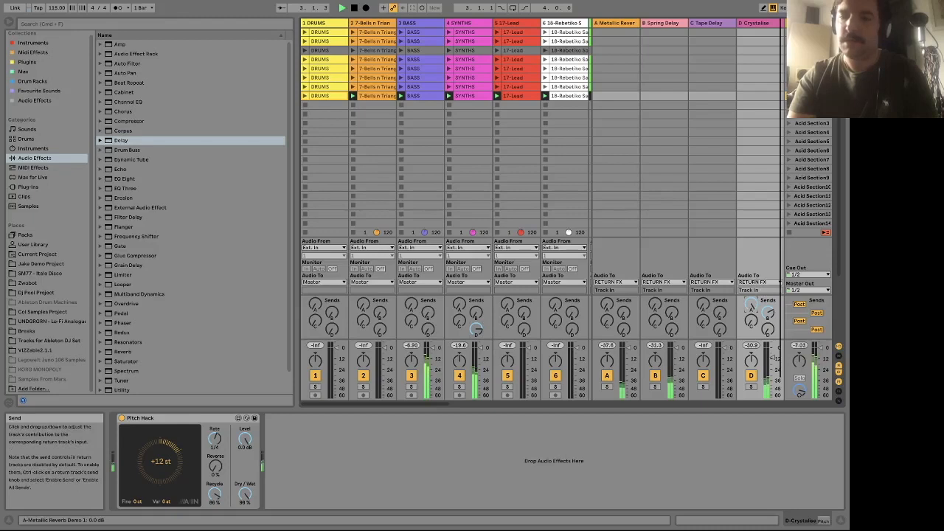
Raise the Crystalise return's send to Spring Delay to about -3.5 dB alongside its Metallic Reverb send.
left_click(768, 315)
left_click_drag(768, 315, 768, 293)
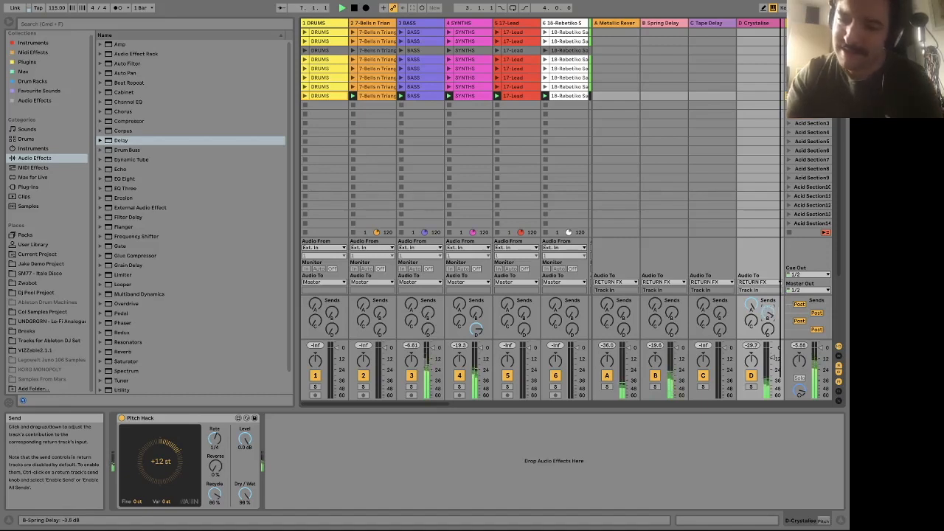
left_click(751, 307)
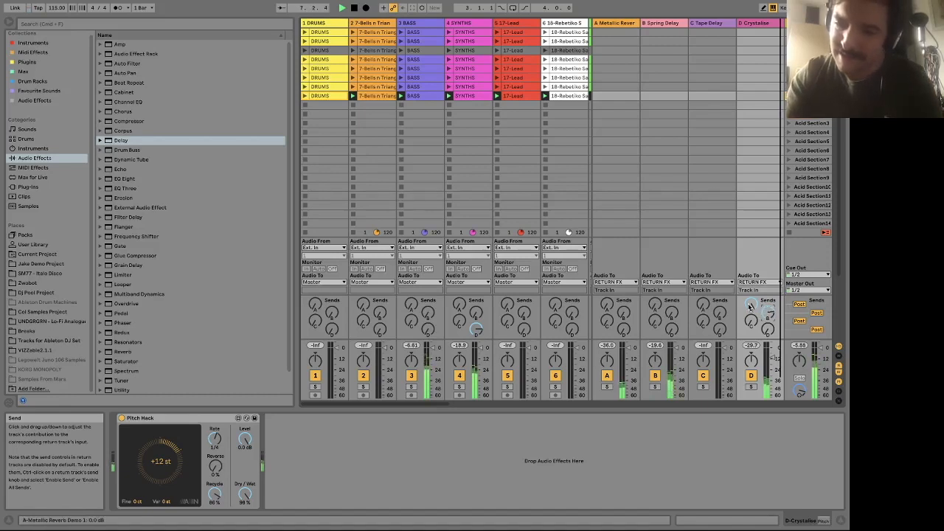
Show the Spring Delay return's devices, adjust its L Time macro to 163 ms during playback, and stop the transport.
left_click(662, 23)
left_click_drag(140, 451, 139, 437)
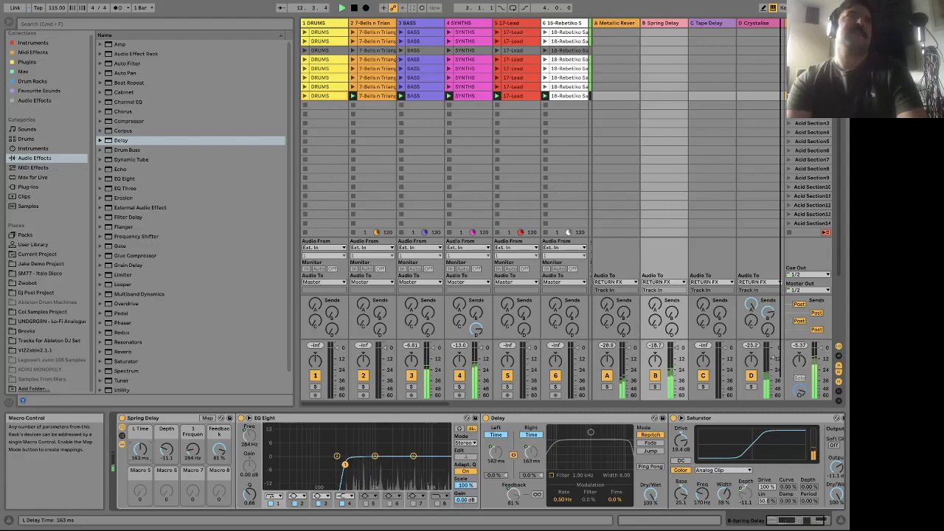
key("space")
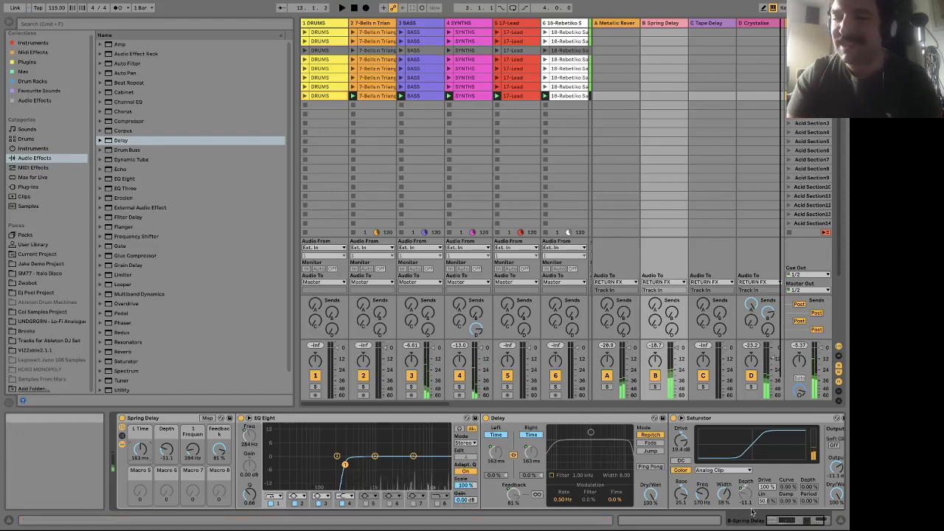